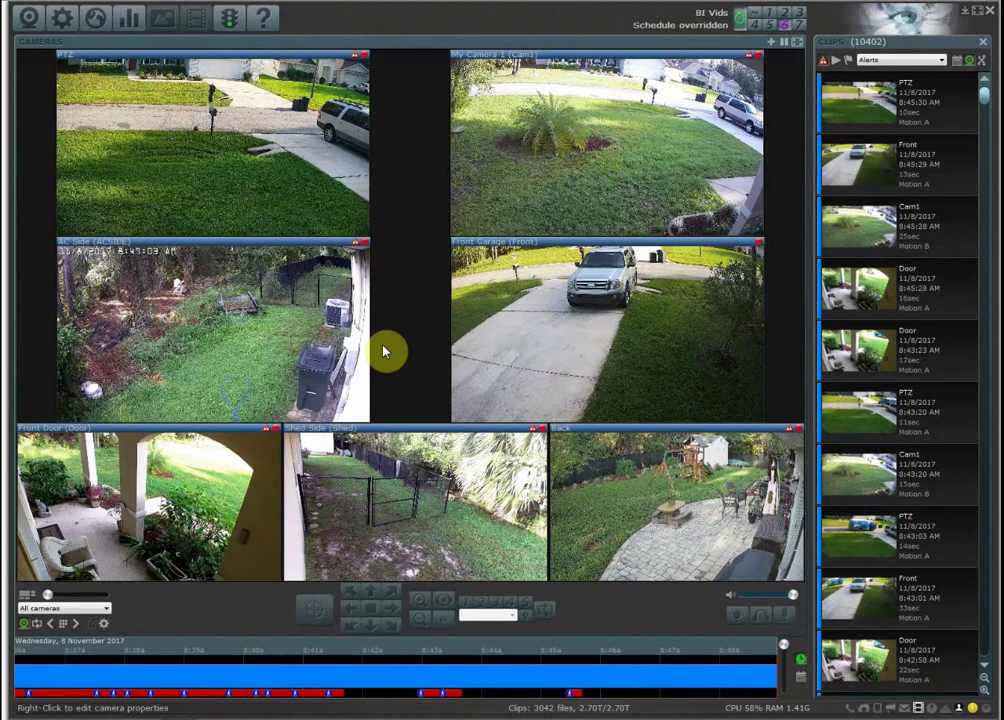
Maximize the My Camera 1 tile so only Cam1 shows, with its 854 clips listed.
left_click(612, 160)
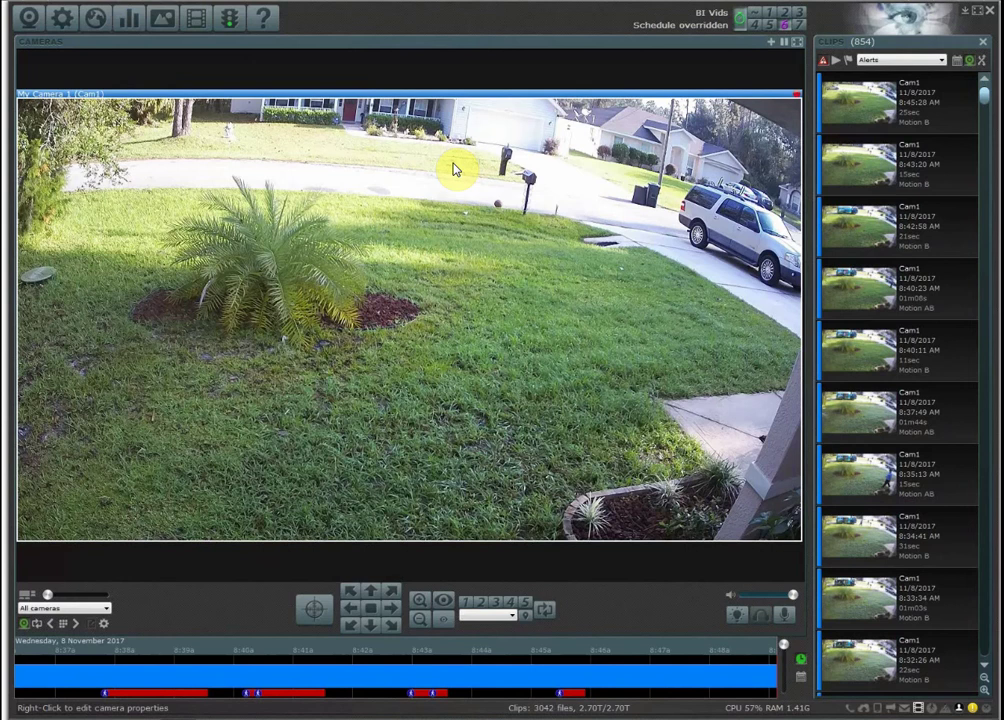
In My Camera 1's properties, set Record > Video to 'When triggered' and close the dialog.
right_click(320, 415)
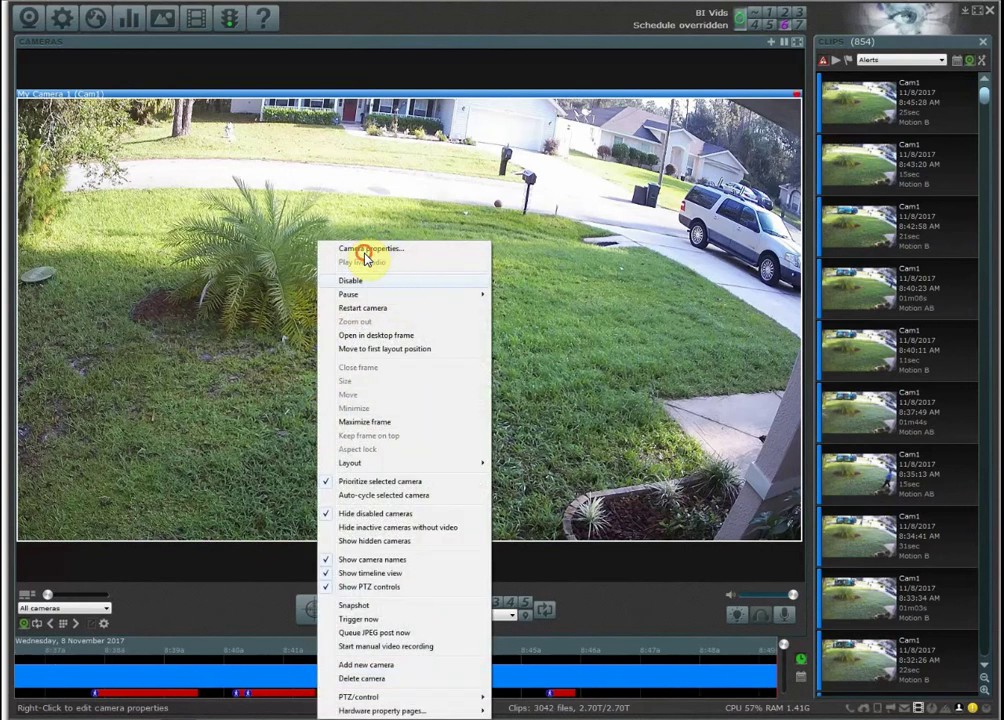
left_click(365, 252)
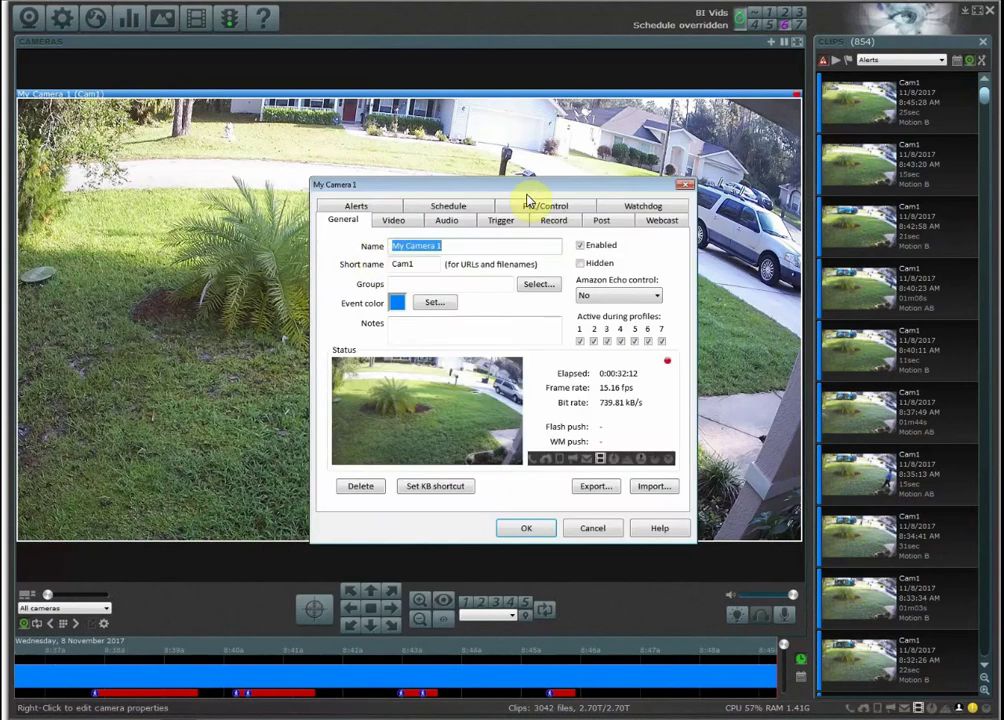
left_click_drag(524, 184, 434, 233)
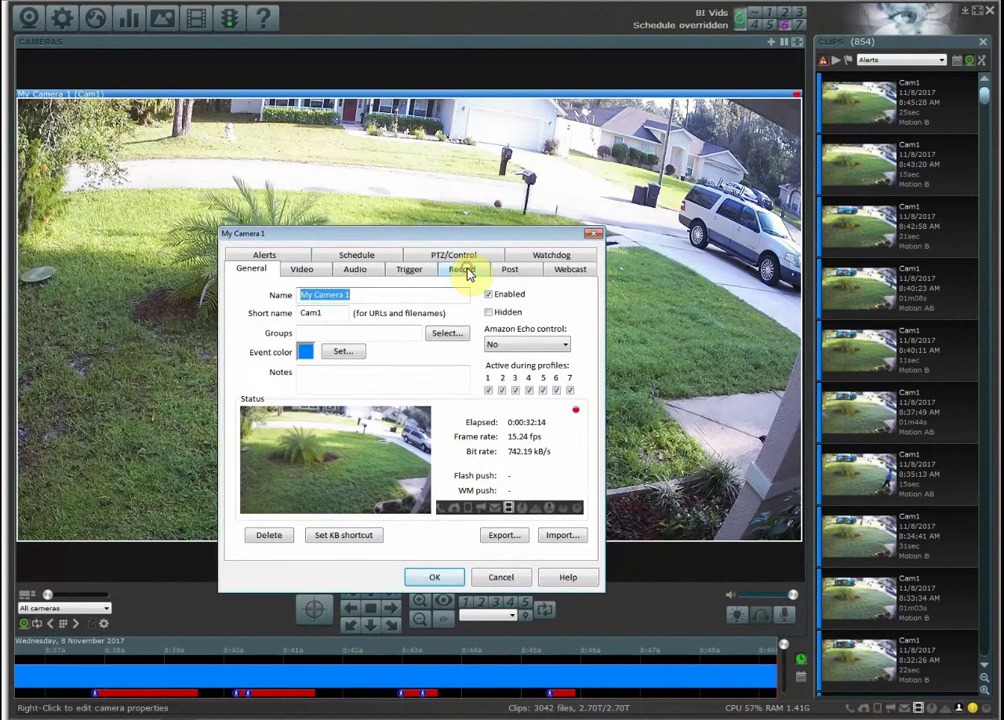
left_click(467, 273)
left_click(340, 318)
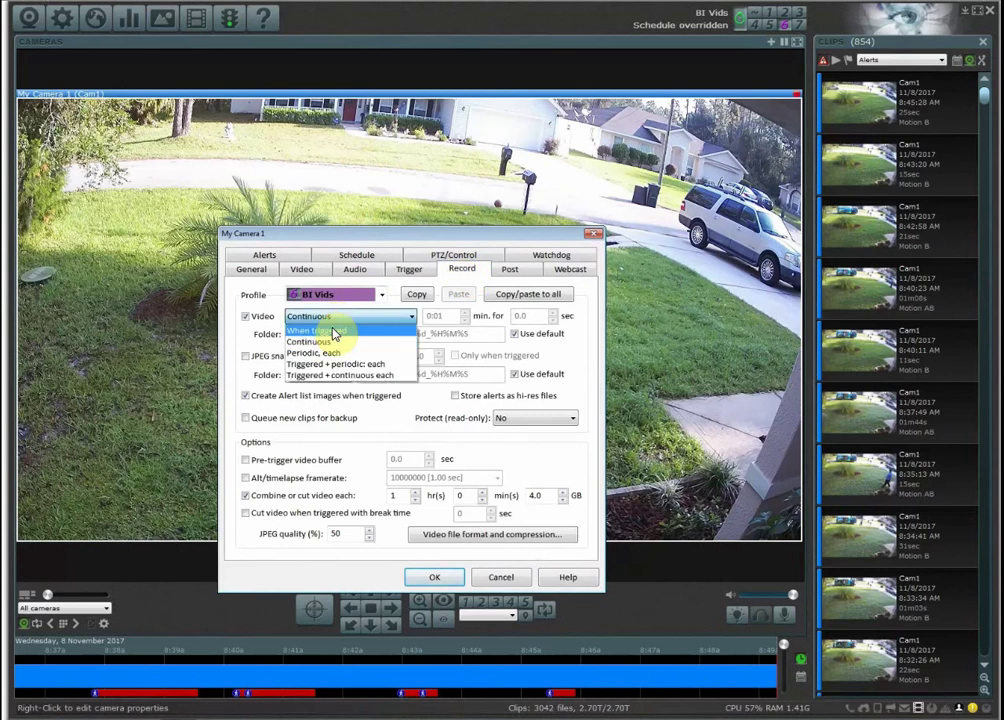
left_click(335, 332)
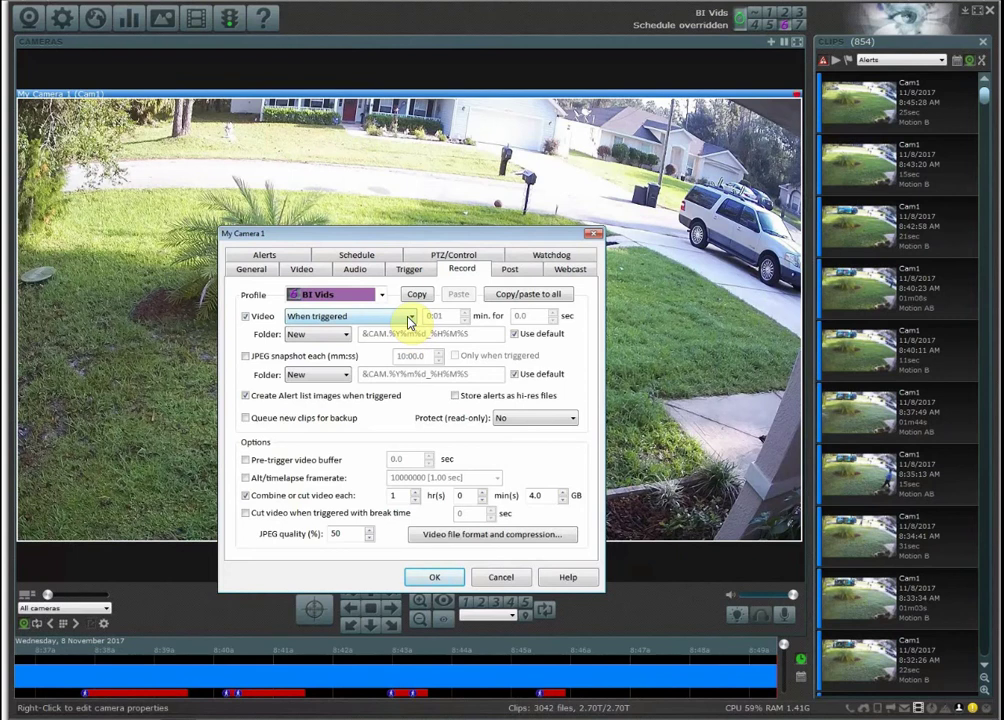
left_click(594, 233)
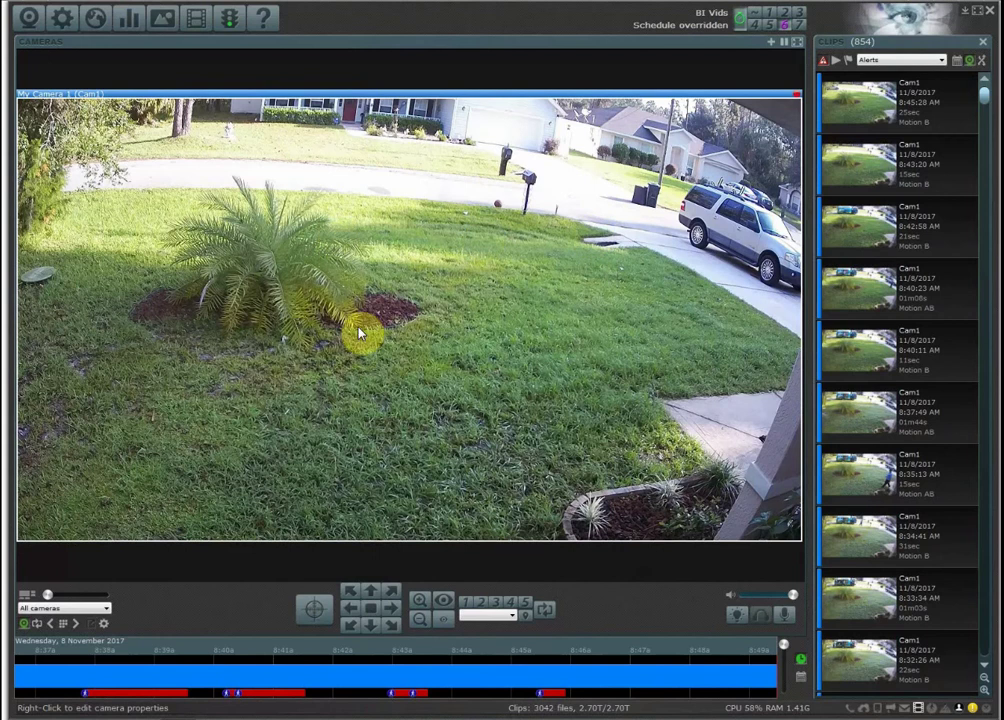
Open Cam1's motion sensor configuration from the Trigger tab of its camera properties.
right_click(376, 352)
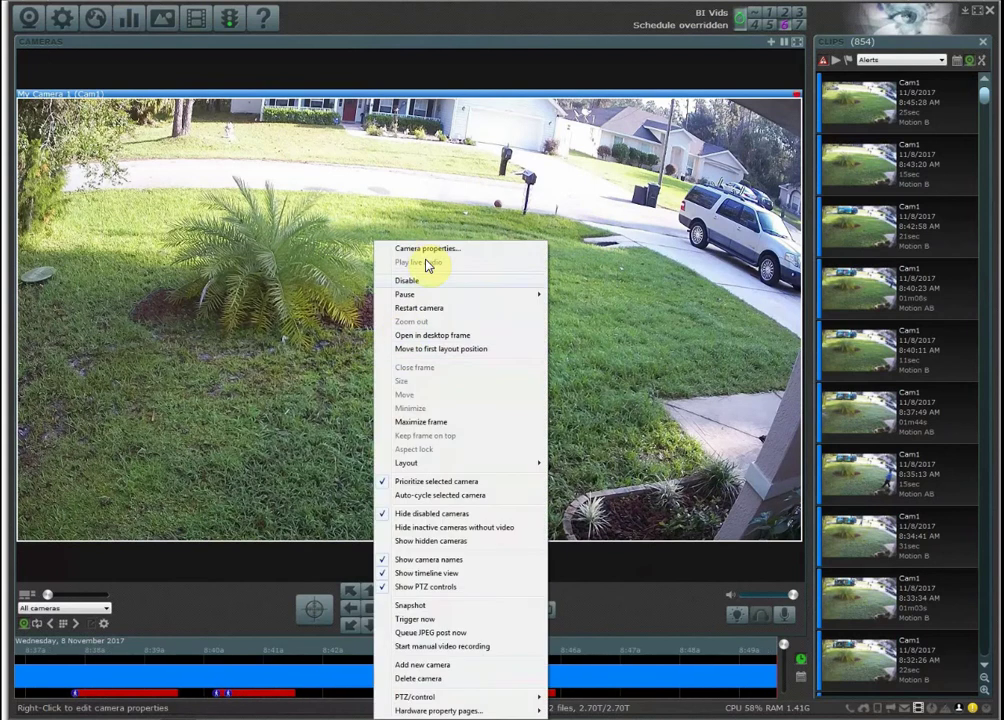
left_click(425, 252)
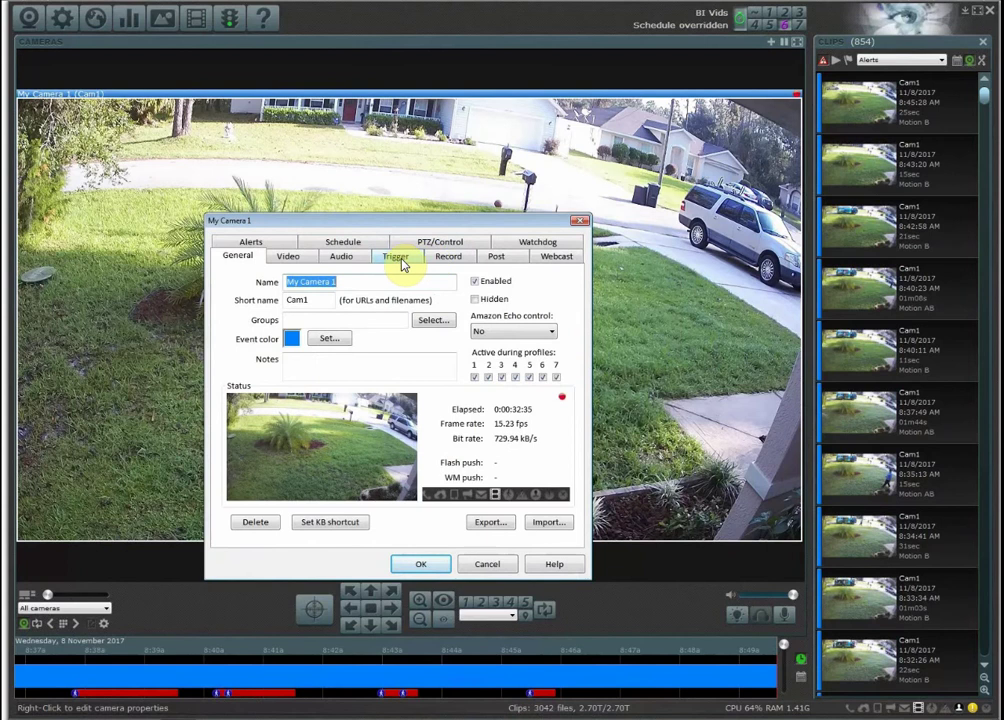
left_click(398, 257)
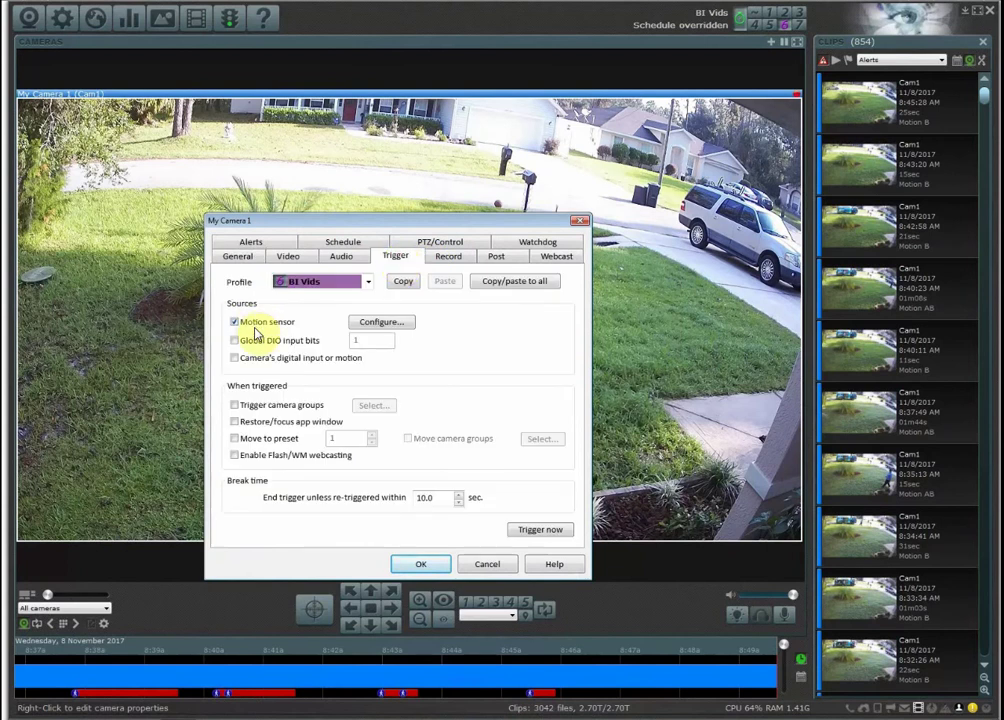
left_click(379, 324)
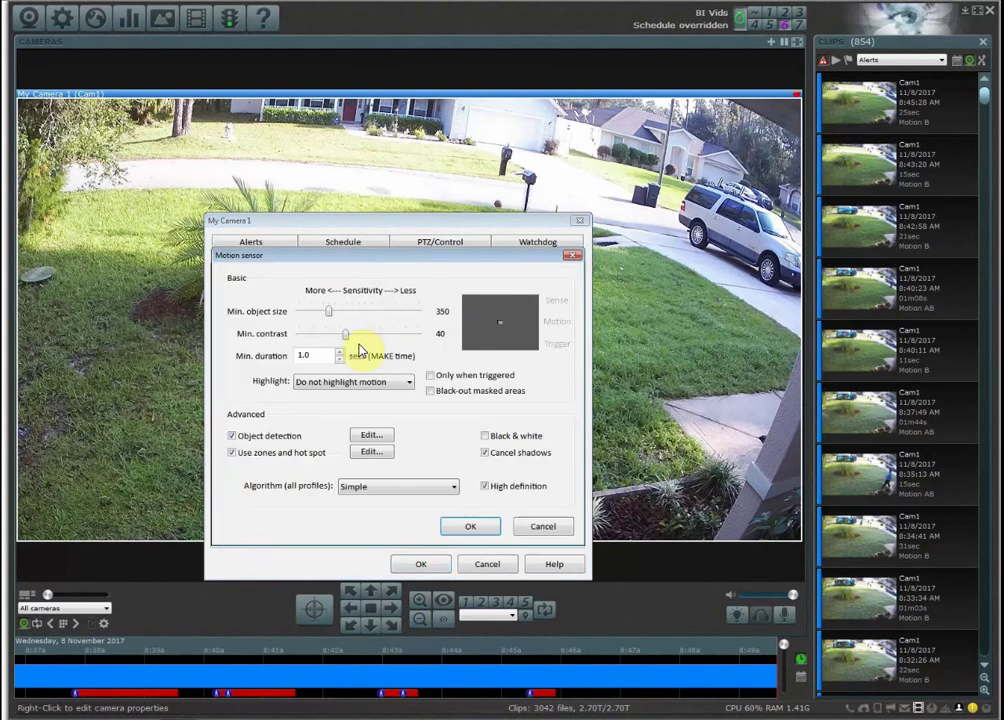
Clear and invert Zone A, then erase the top street-and-houses strip with an enlarged brush.
left_click(371, 450)
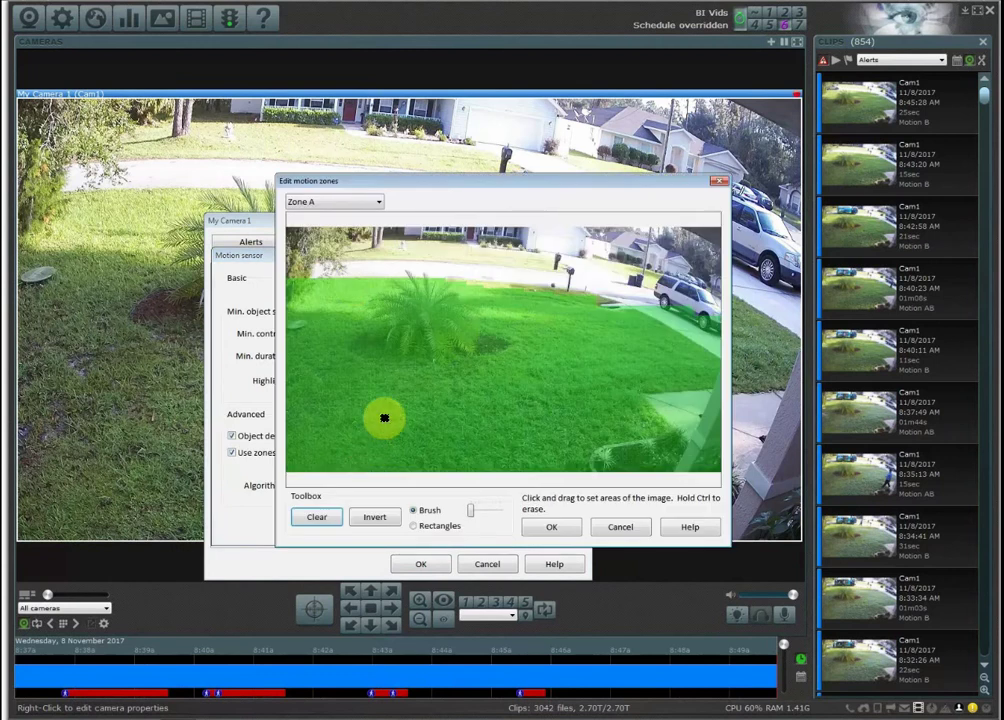
left_click(316, 517)
left_click(372, 517)
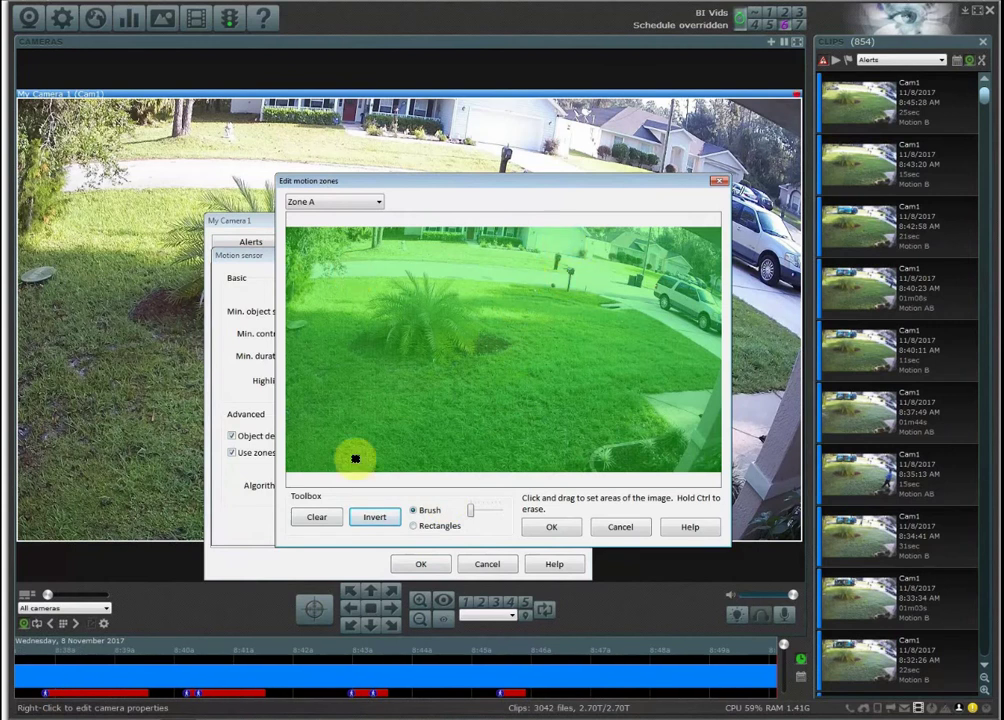
left_click(415, 512)
left_click_drag(476, 517, 495, 512)
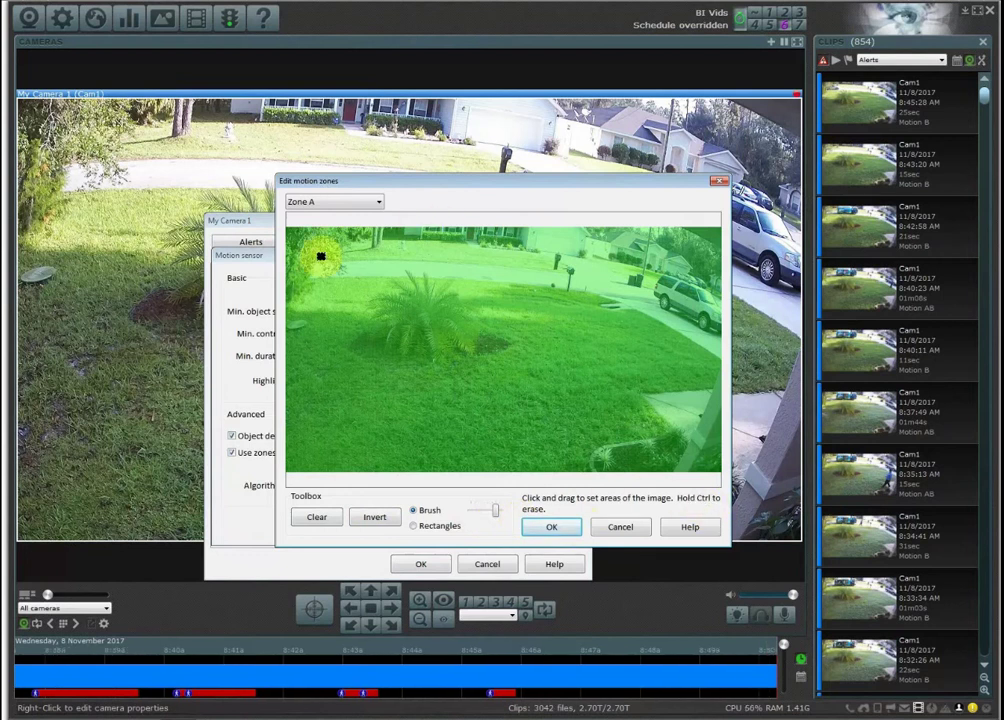
mouse_move(294, 234)
left_mouse_down()
mouse_move(298, 253)
mouse_move(341, 233)
mouse_move(472, 229)
mouse_move(692, 235)
mouse_move(707, 253)
mouse_move(697, 278)
mouse_move(332, 253)
left_mouse_up()
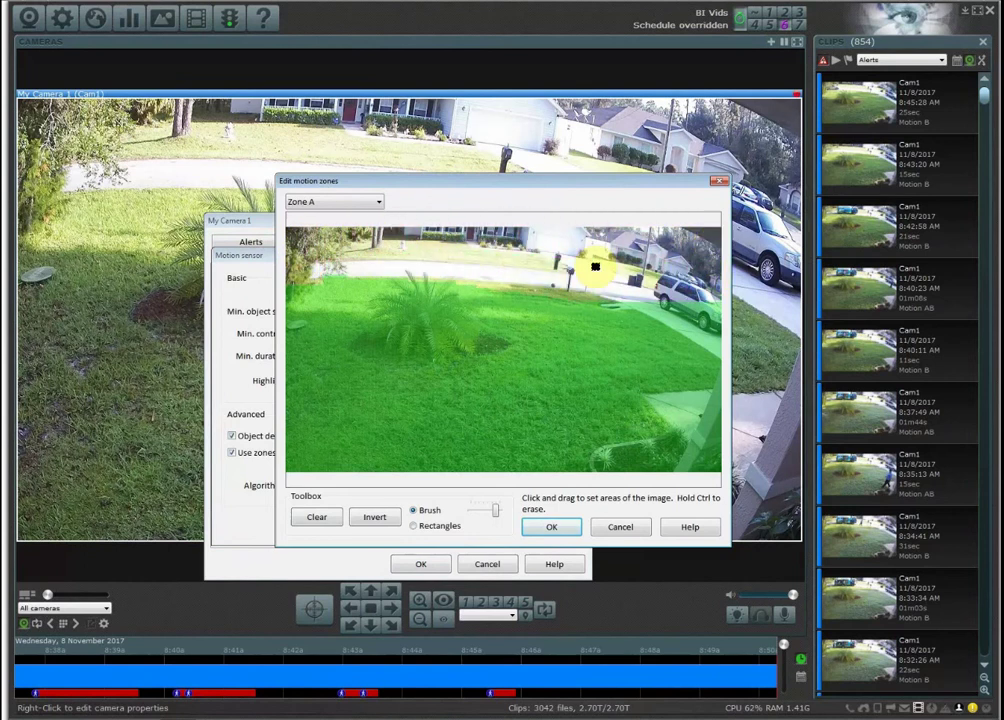
Accept the Zone A edits, enable 'Black-out masked areas', and confirm the motion sensor settings.
left_click(558, 524)
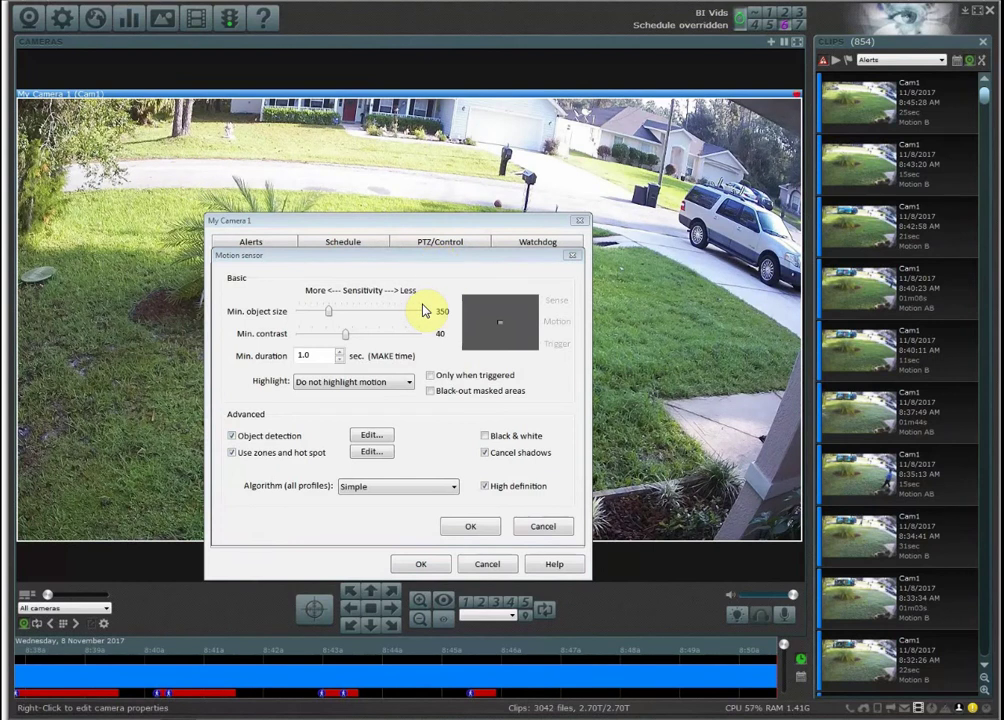
left_click(446, 397)
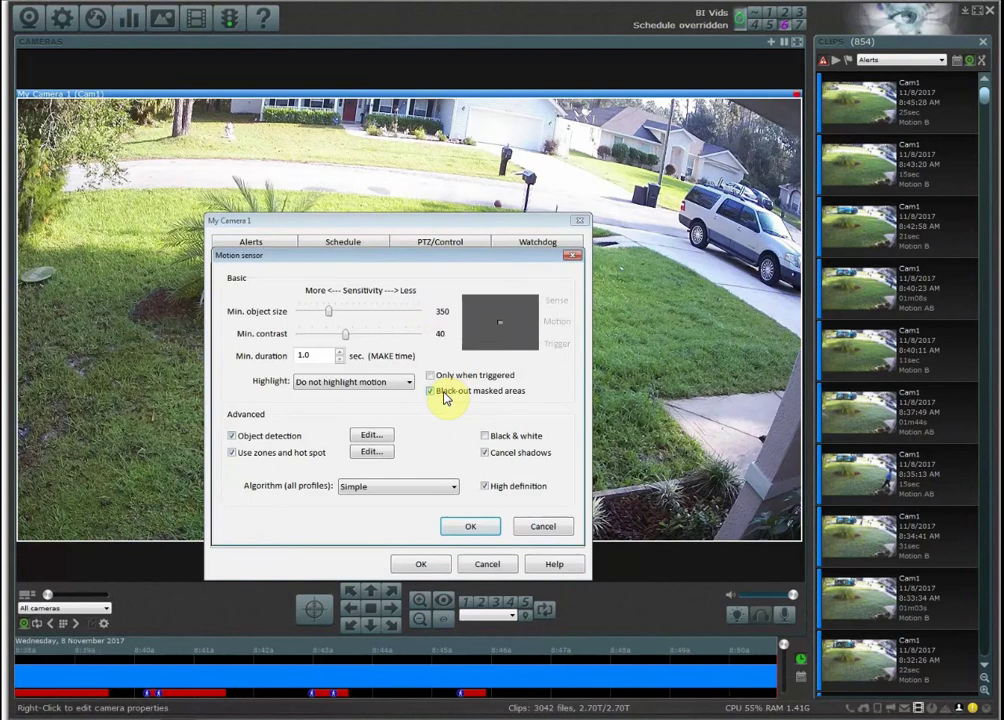
left_click(487, 533)
Apply and close Cam1's properties so the live view shows the street blacked out.
left_click(424, 564)
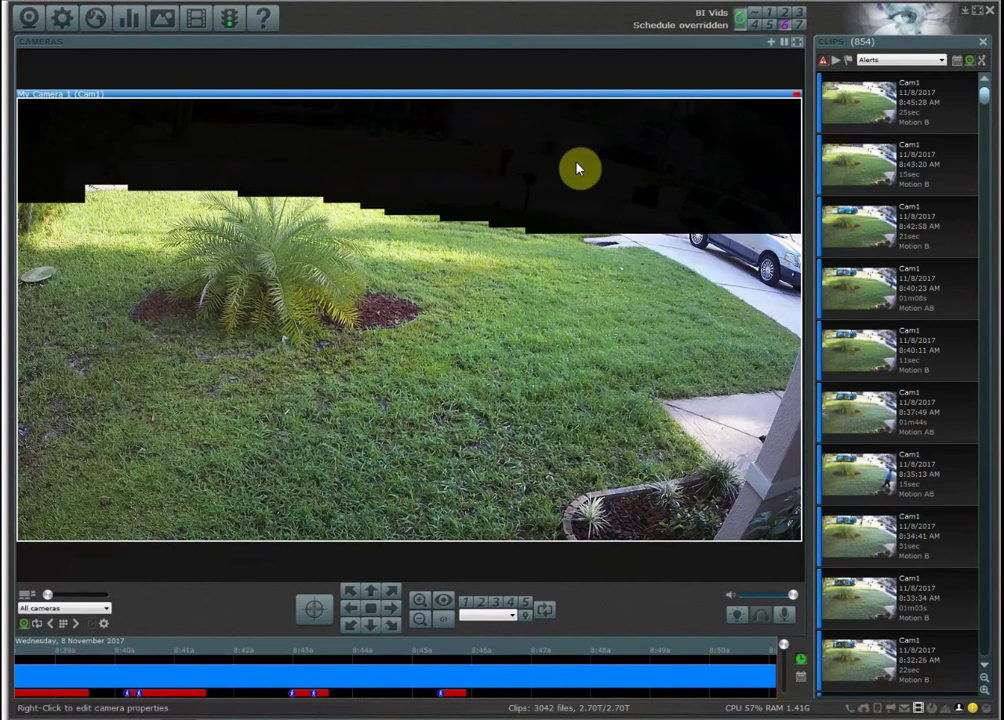
Reopen Cam1's motion sensor settings, untick 'Black-out masked areas', and confirm with OK.
right_click(393, 328)
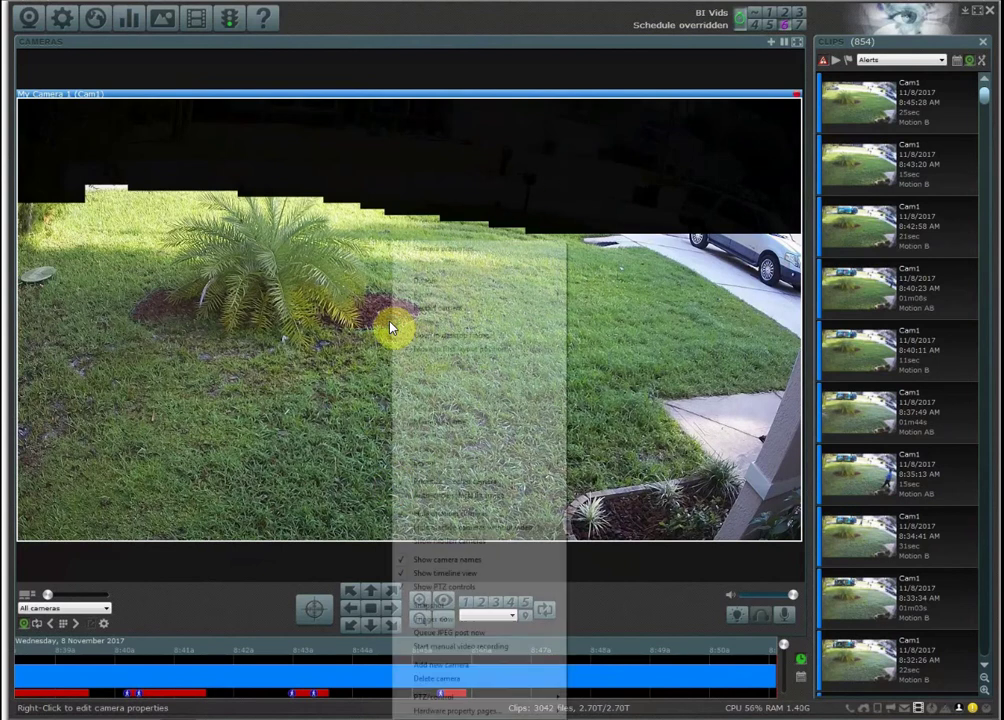
left_click(450, 251)
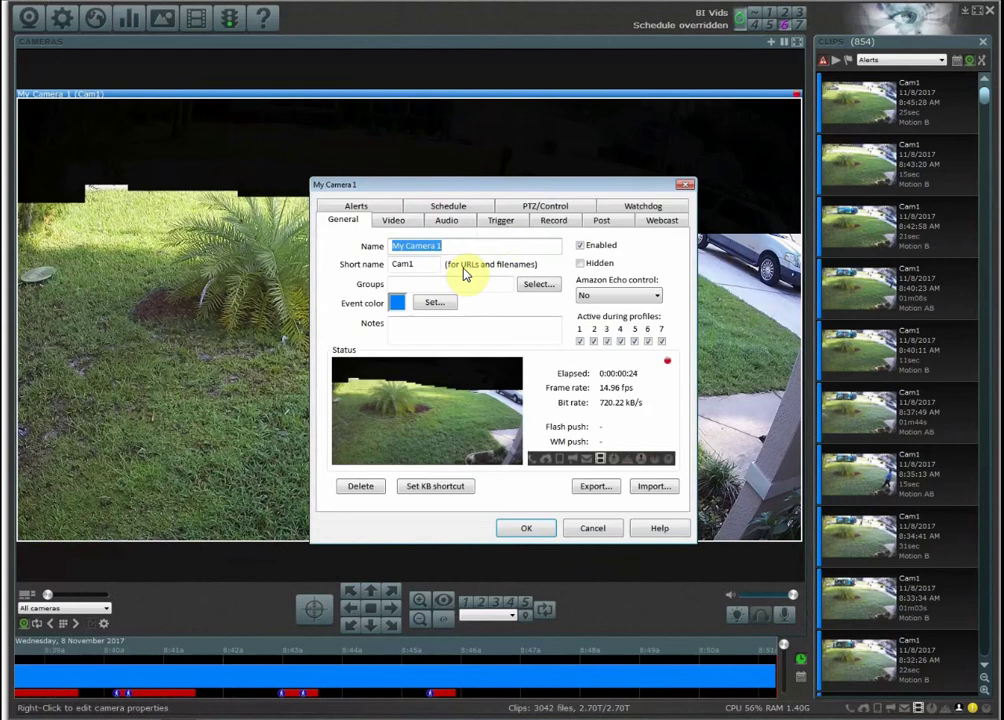
left_click(506, 229)
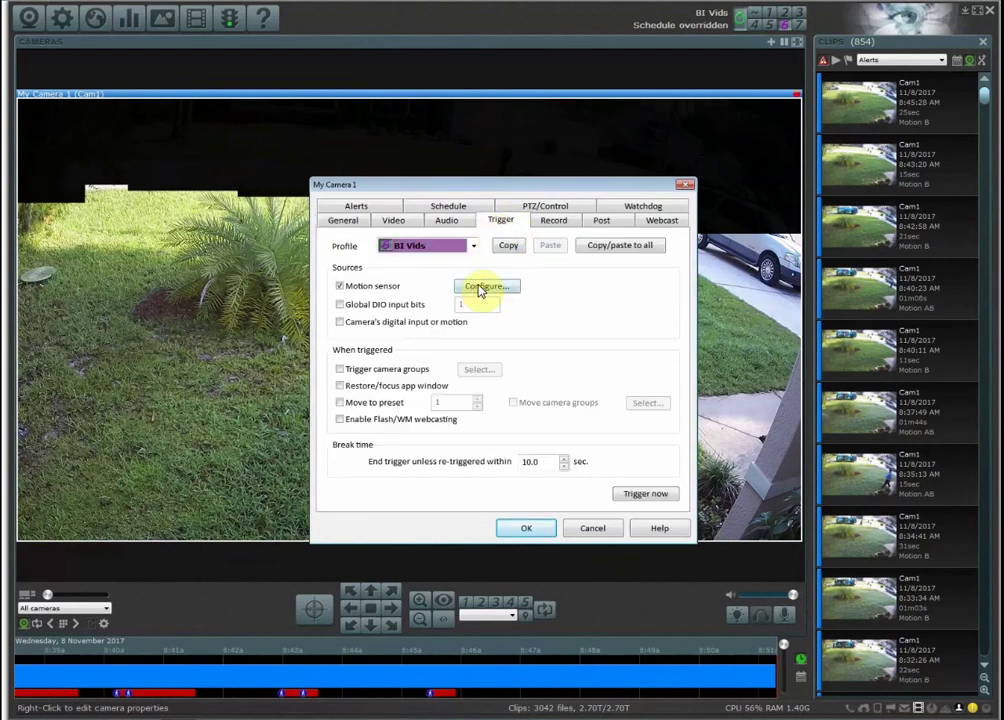
left_click(480, 288)
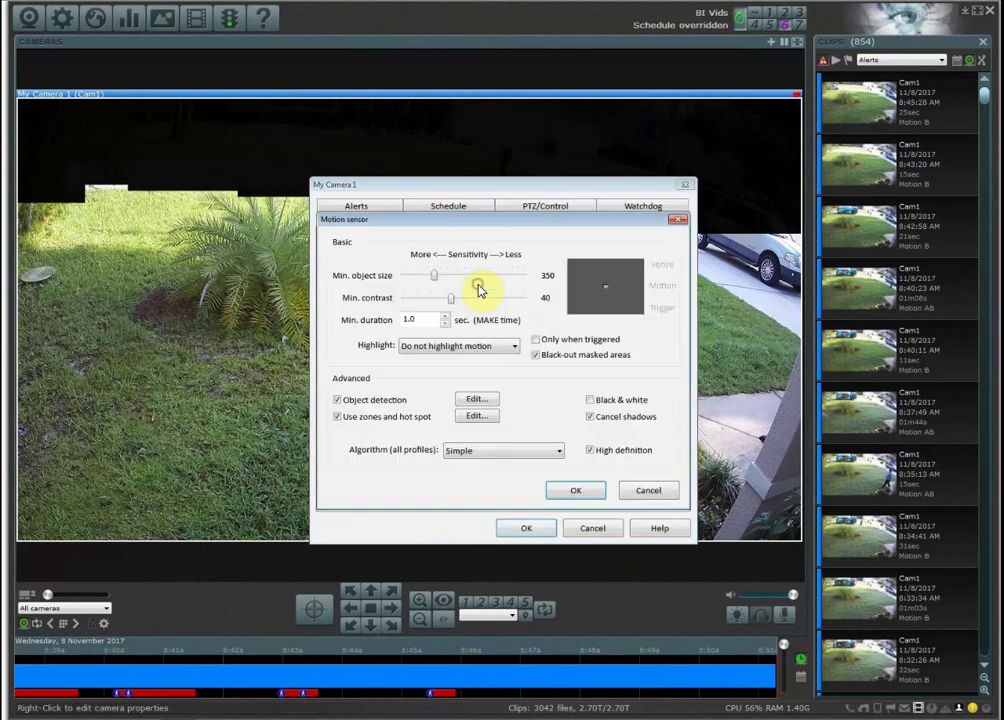
left_click(578, 361)
left_click(570, 491)
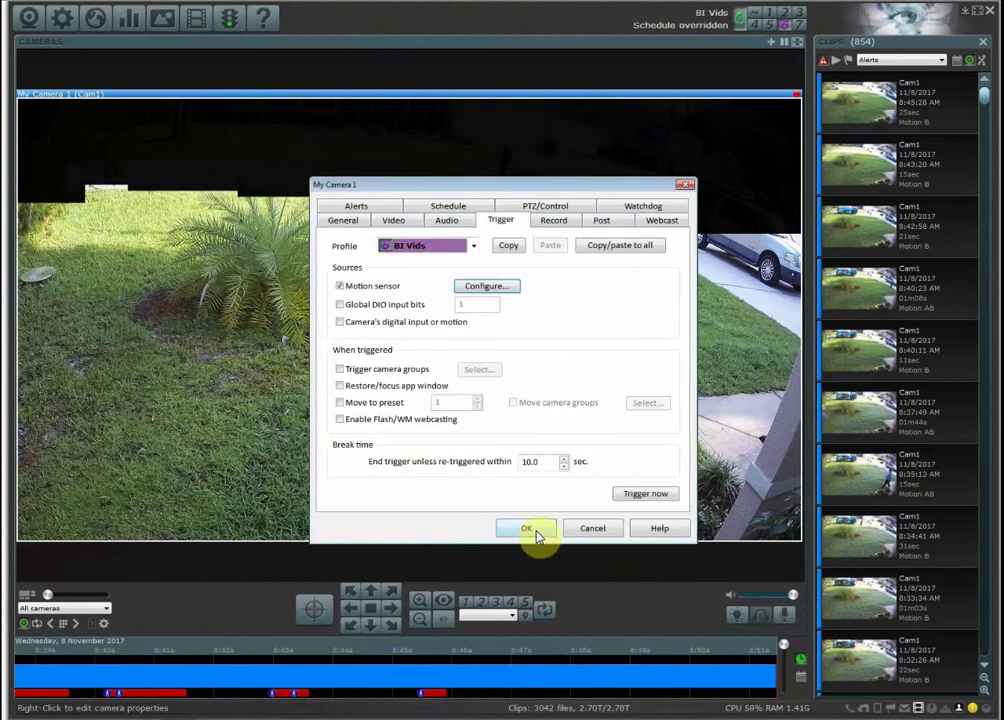
Save My Camera 1's properties with OK and close the dialog.
left_click(533, 529)
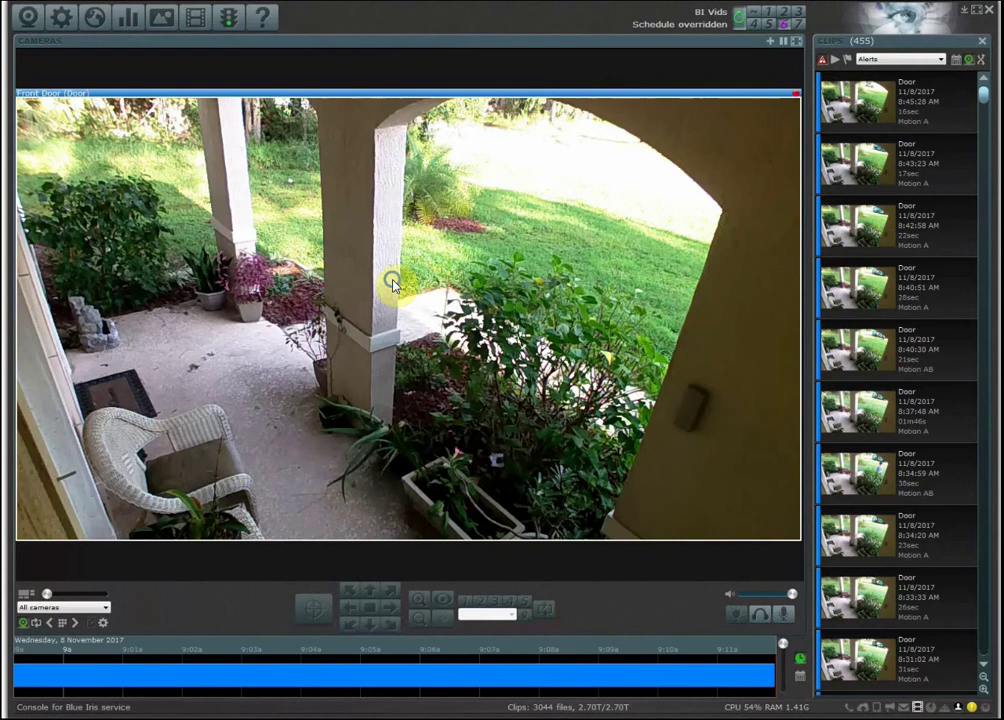
right_click(405, 238)
left_click(430, 243)
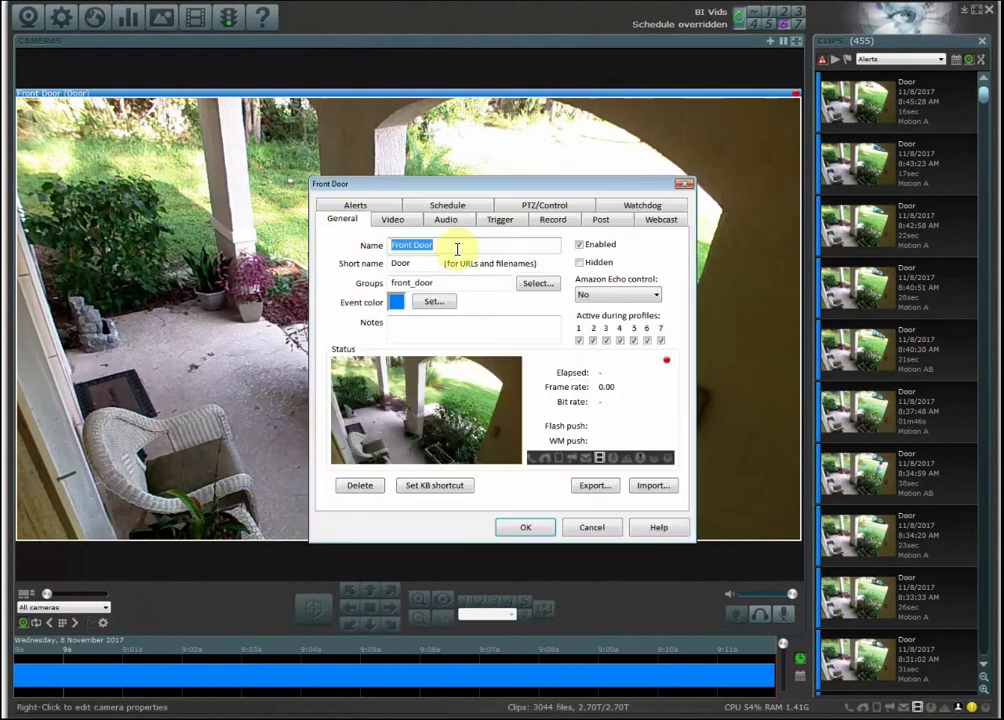
left_click(372, 206)
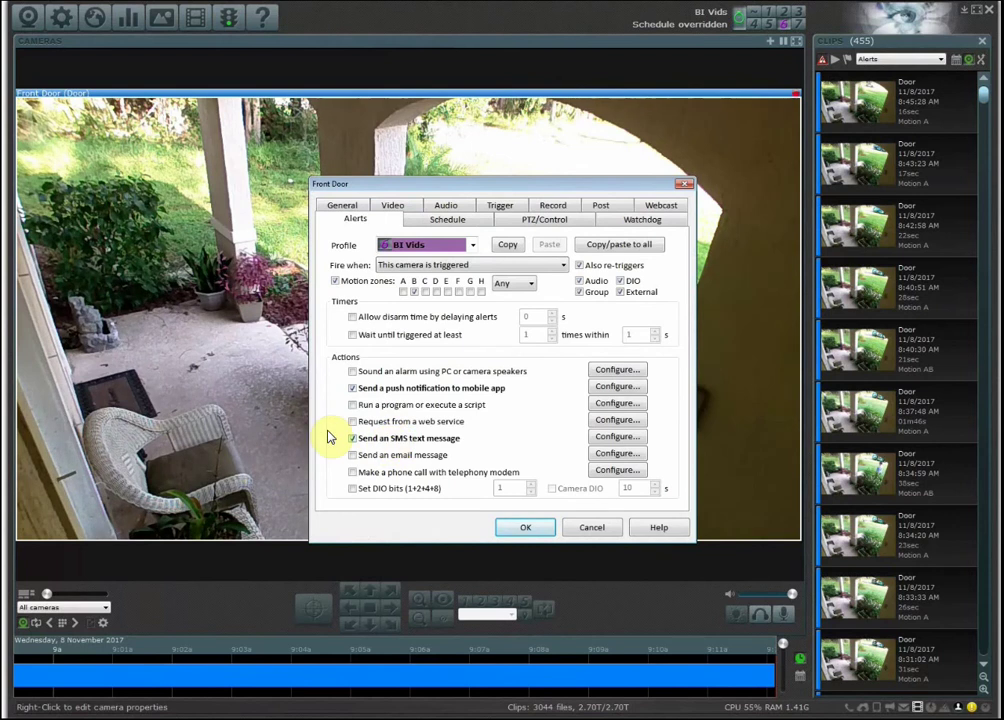
left_click_drag(605, 186, 571, 428)
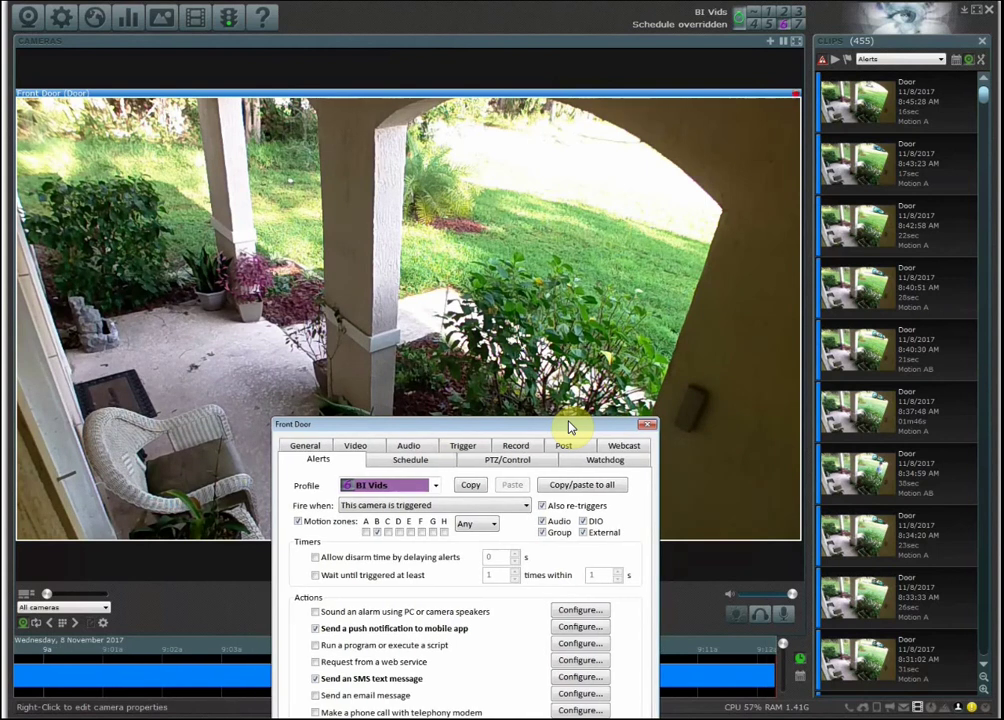
left_click_drag(570, 427, 591, 164)
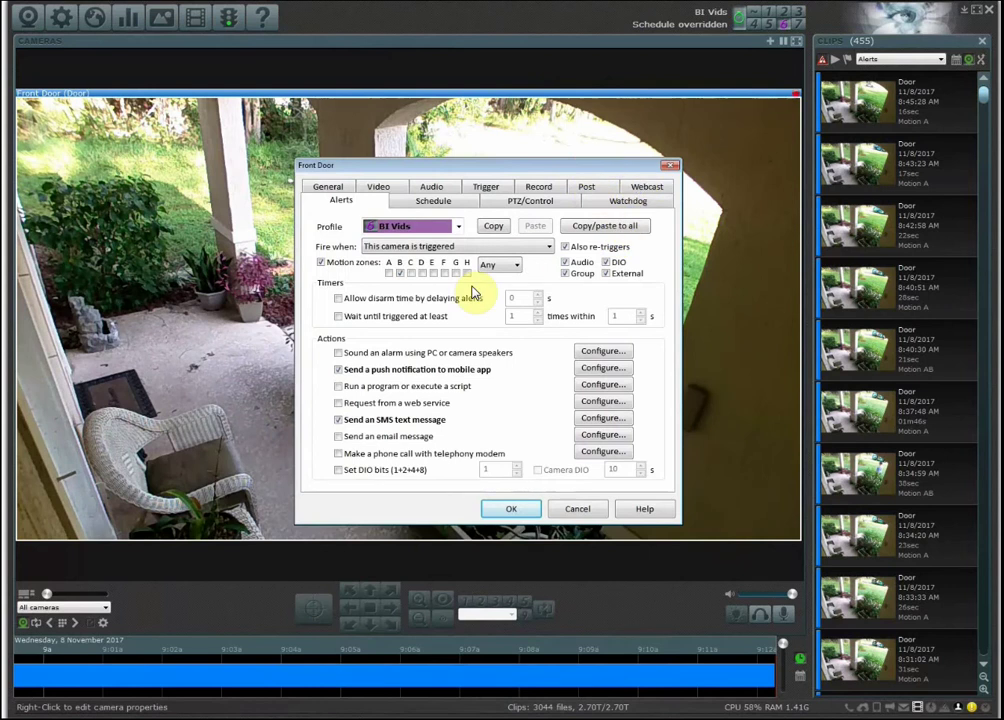
key("Escape")
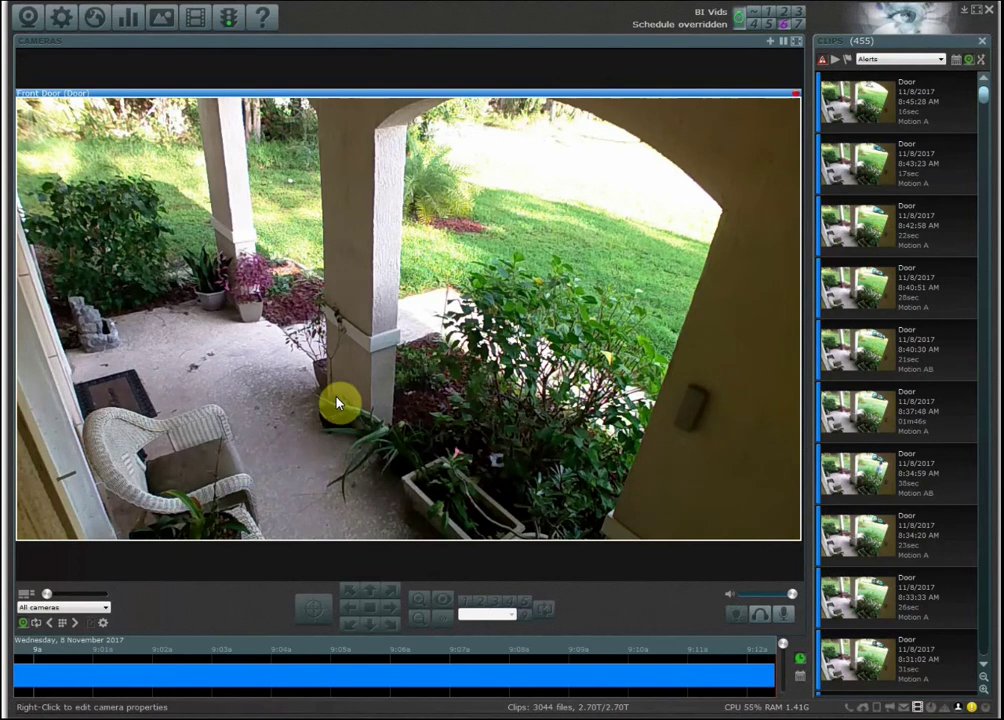
Set the Front Door camera's Record > Video option to 'When triggered'.
right_click(384, 227)
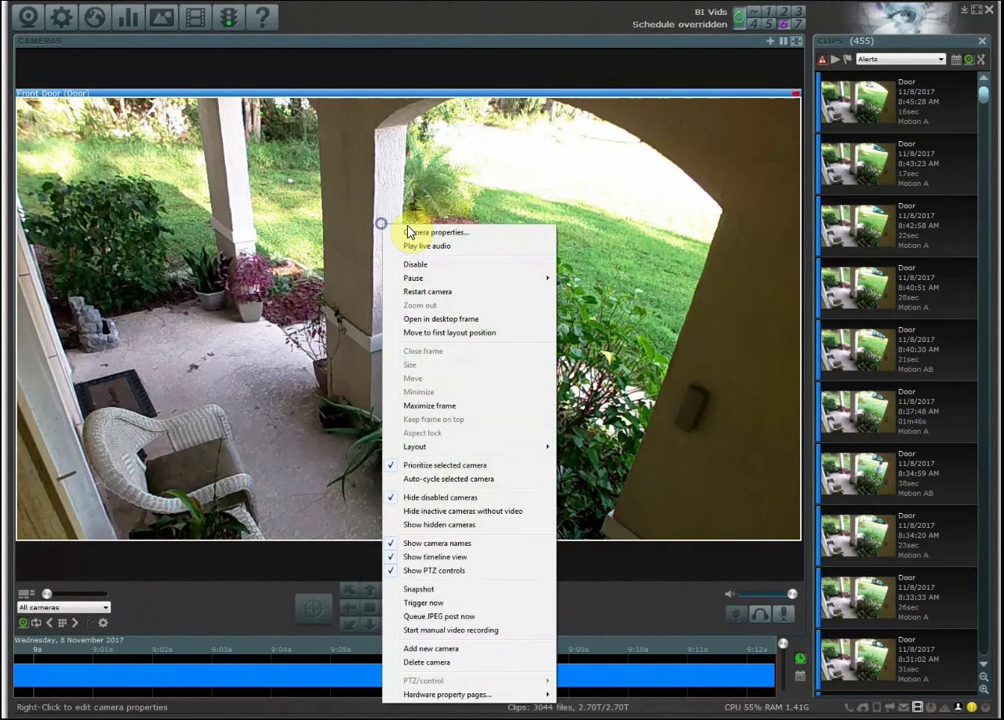
left_click(429, 233)
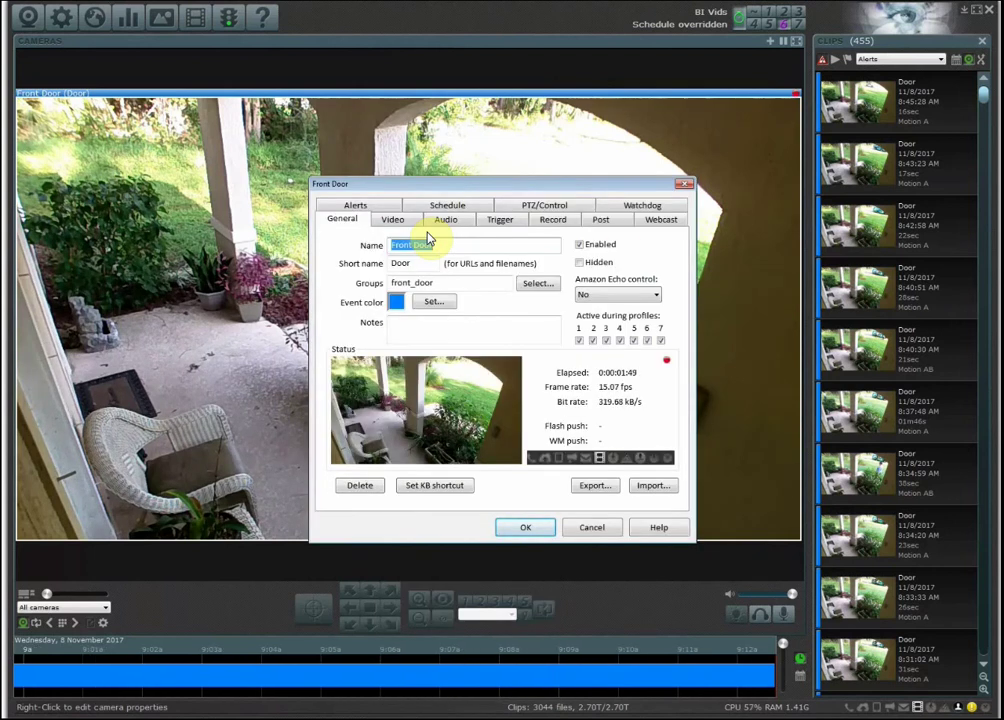
left_click(552, 219)
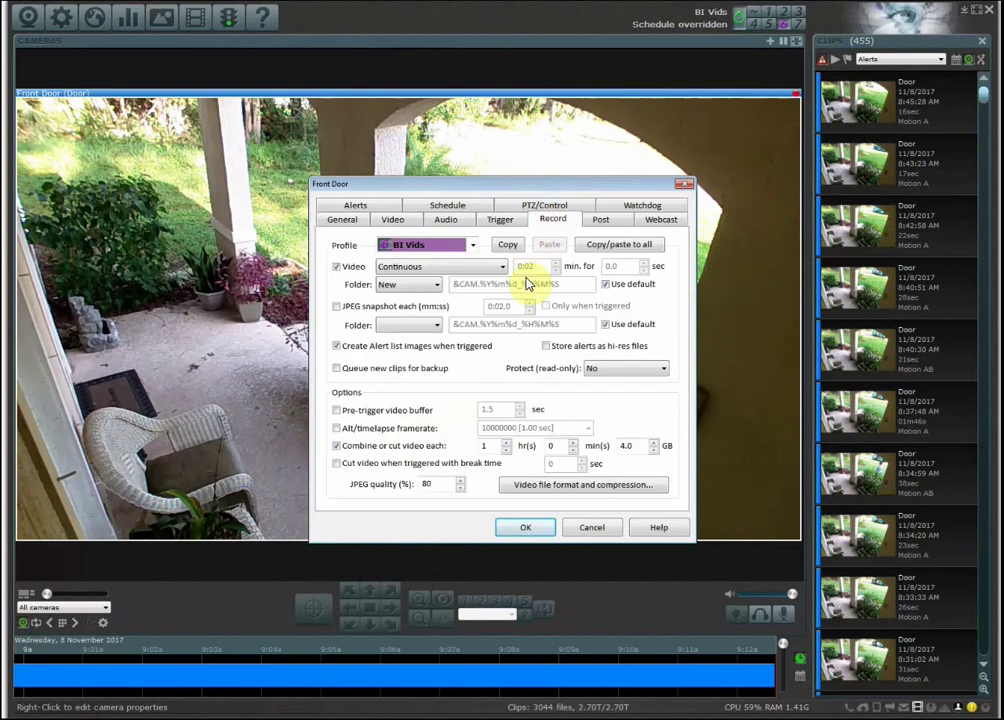
left_click(440, 267)
left_click(411, 281)
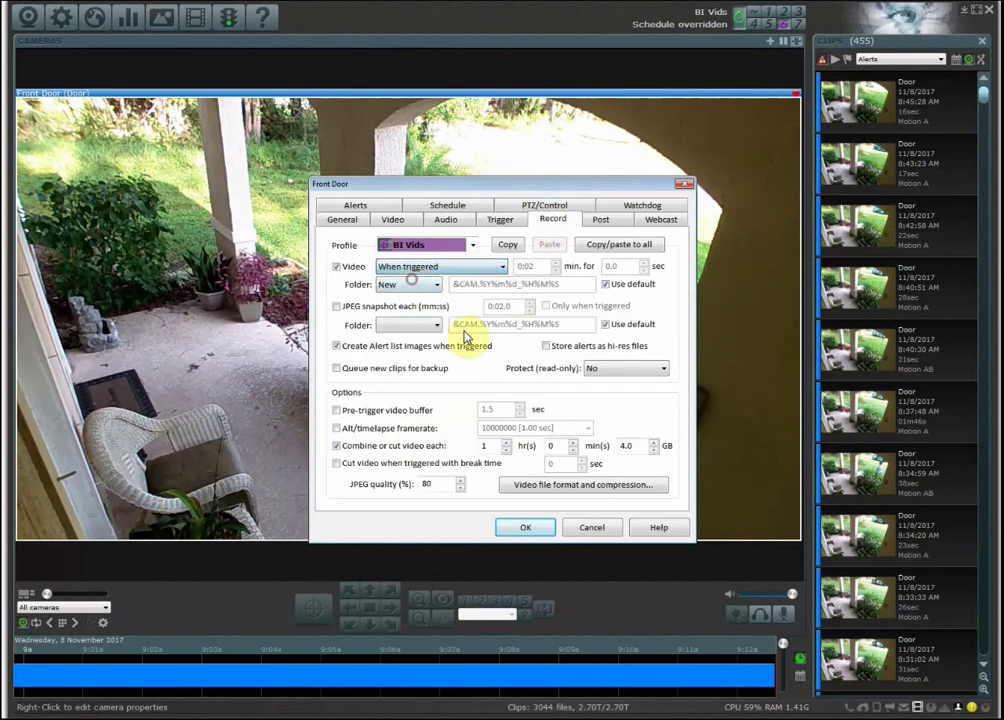
Open the Front Door motion sensor configuration and its motion zone editor from the Trigger tab.
left_click(497, 222)
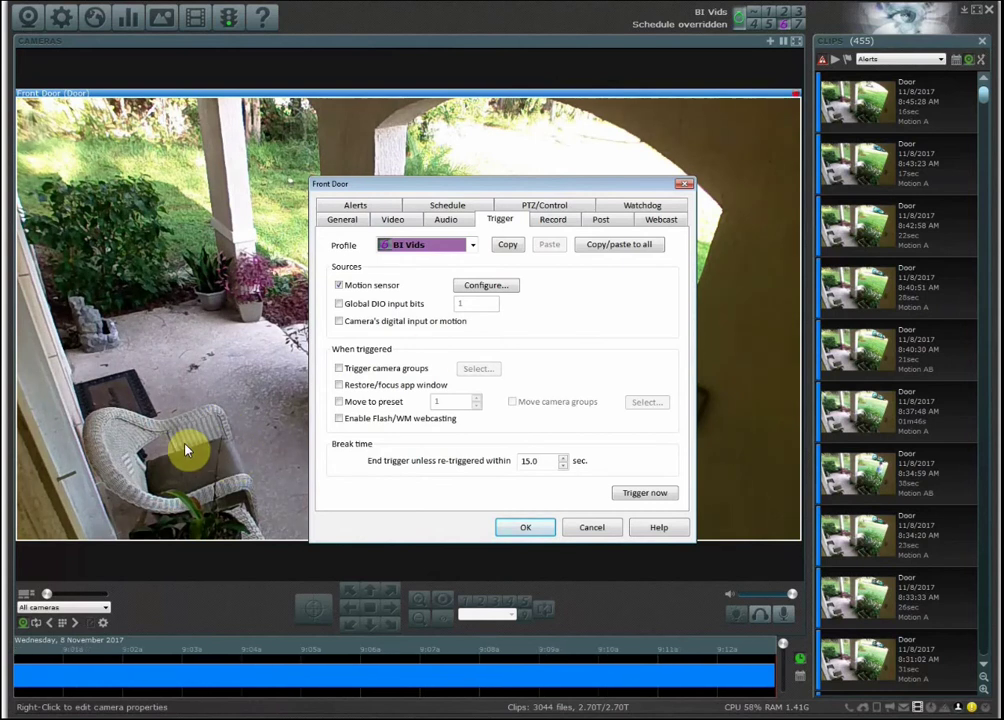
left_click(480, 282)
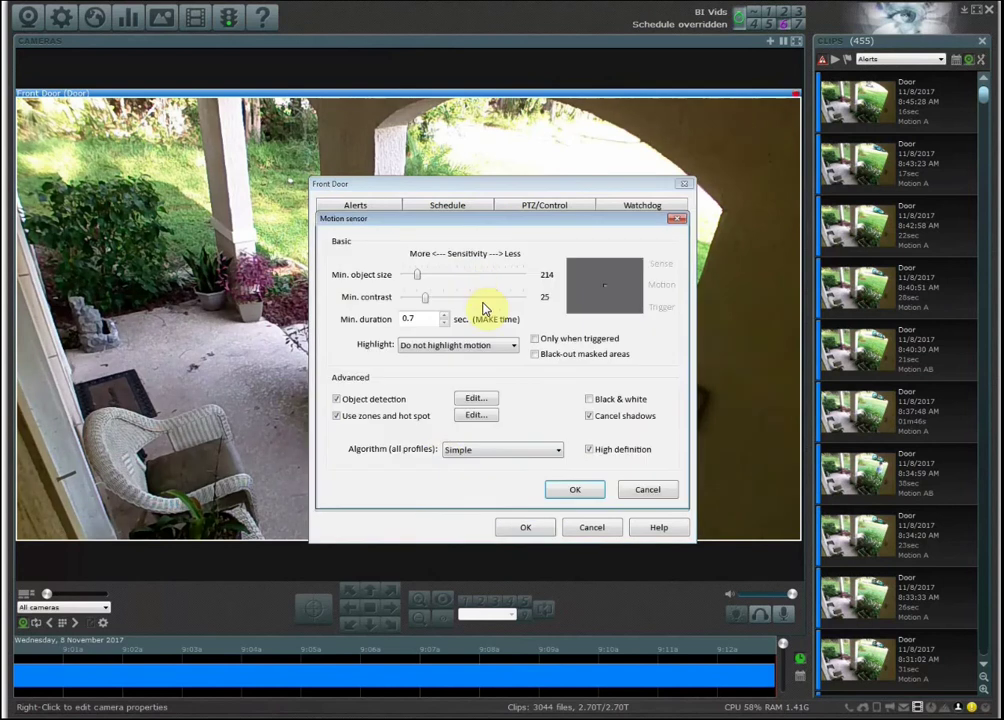
left_click(476, 419)
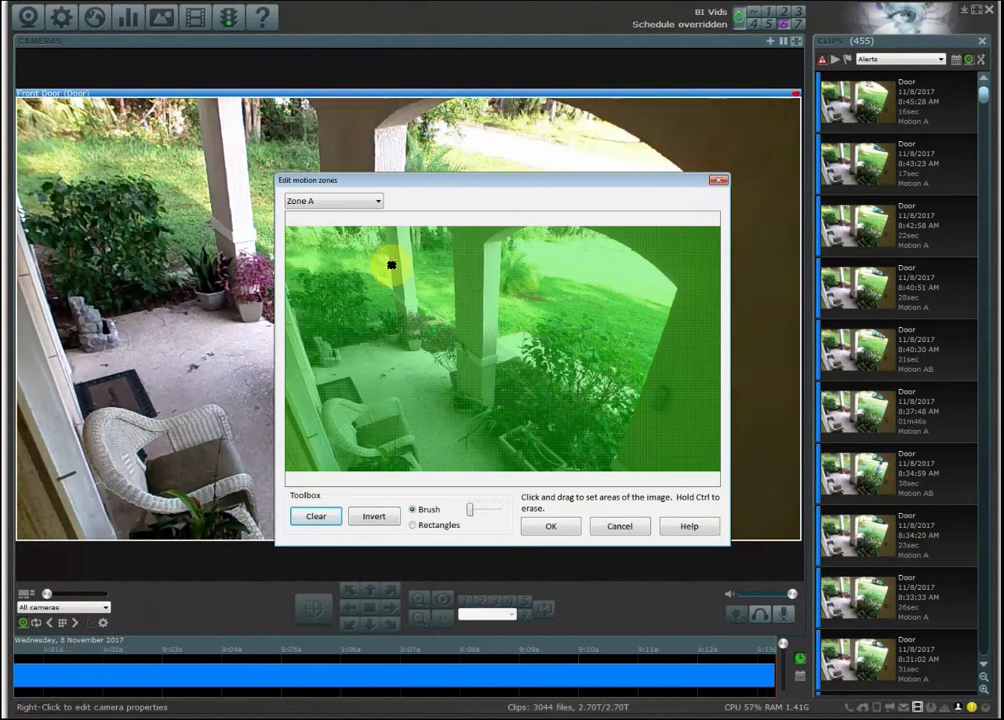
Select Zone B, paint a wide horizontal strip across the middle, and save the motion zones.
left_click(315, 201)
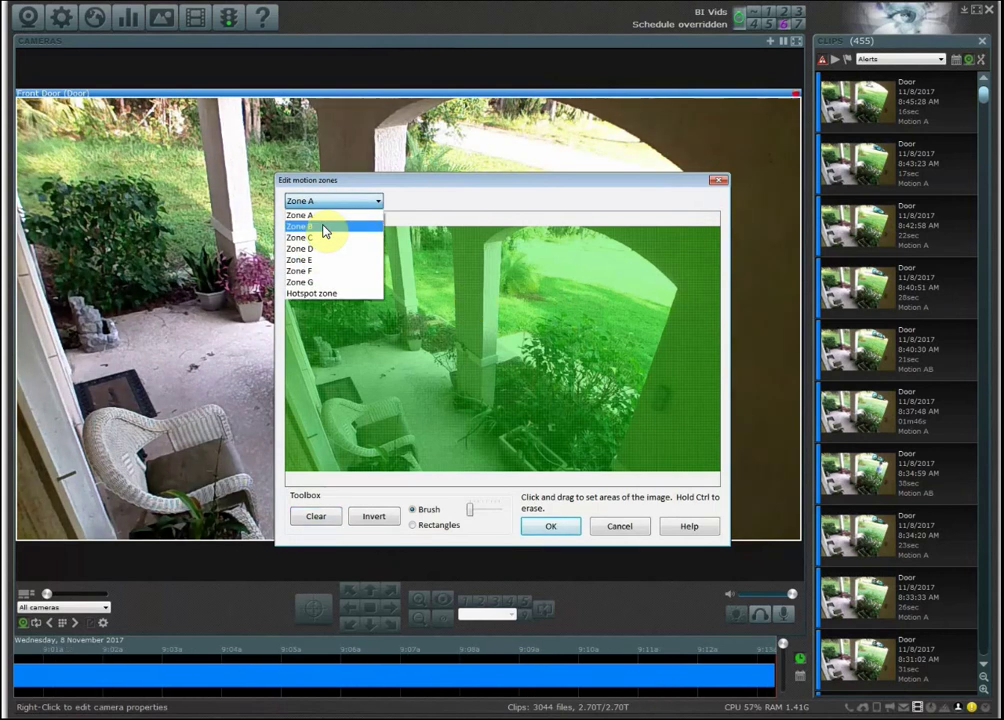
left_click(323, 228)
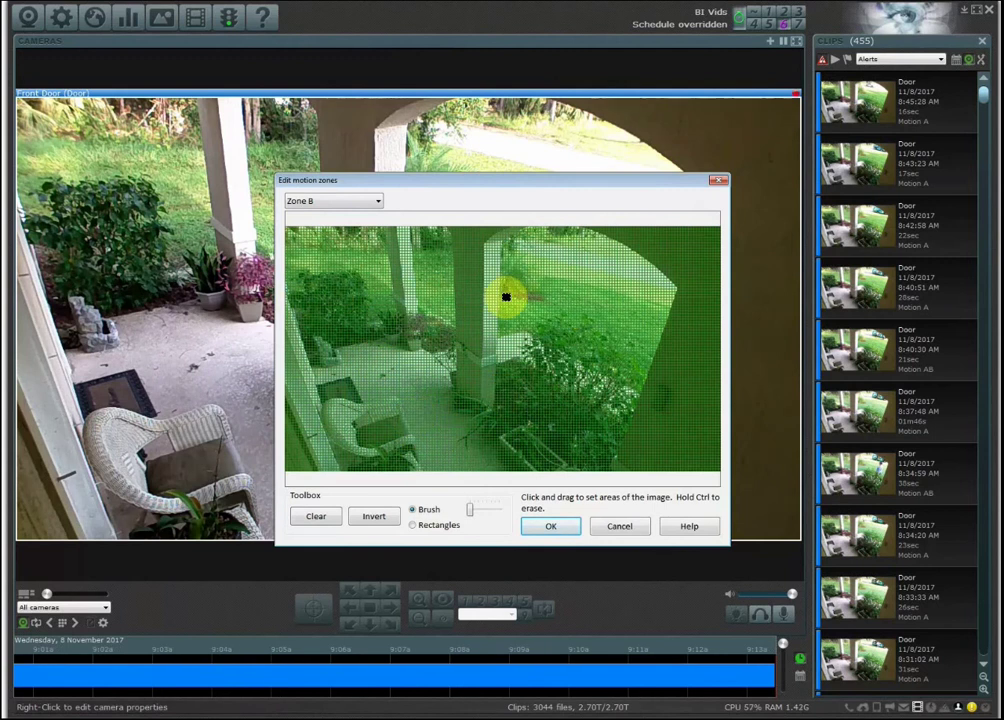
left_click_drag(476, 520, 499, 514)
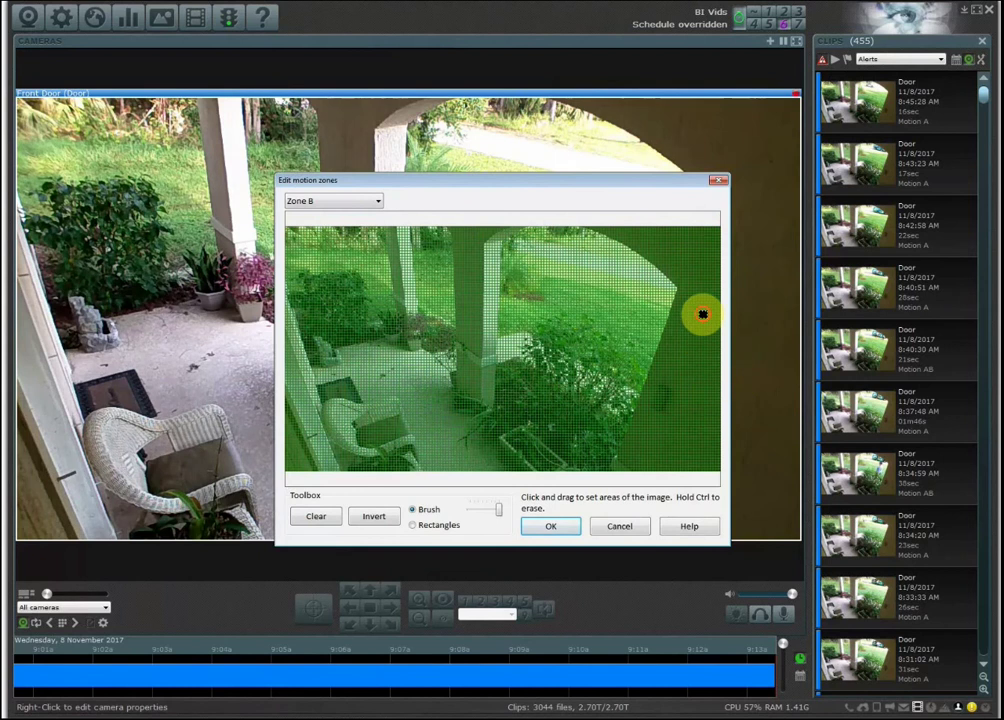
mouse_move(701, 316)
left_mouse_down()
mouse_move(688, 350)
mouse_move(560, 300)
mouse_move(357, 290)
mouse_move(299, 296)
mouse_move(305, 330)
left_mouse_up()
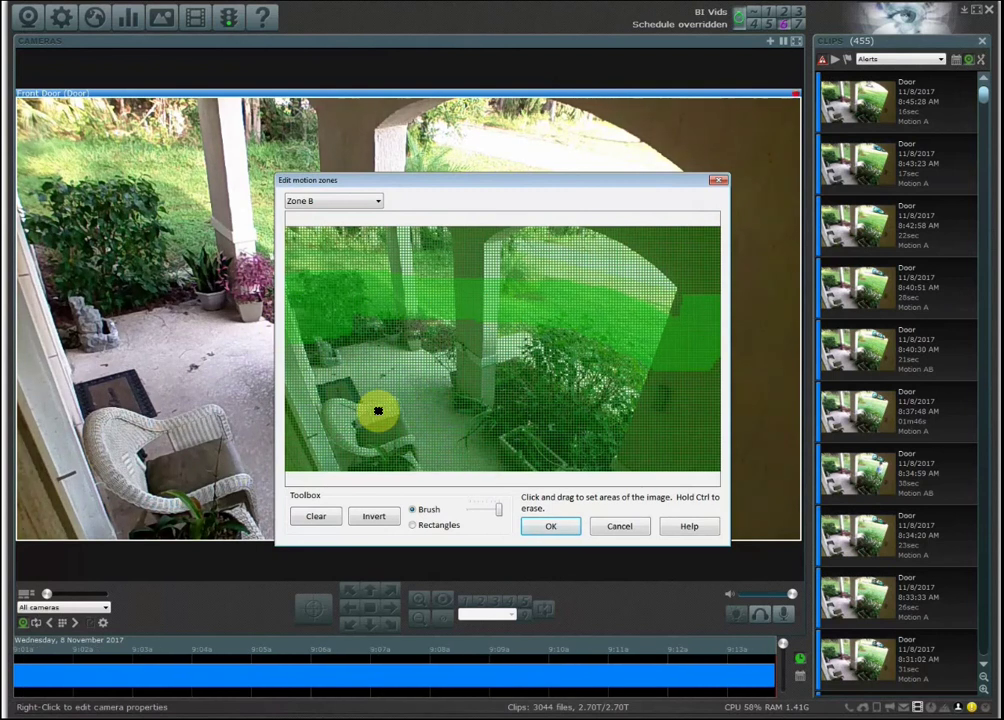
left_click(311, 208)
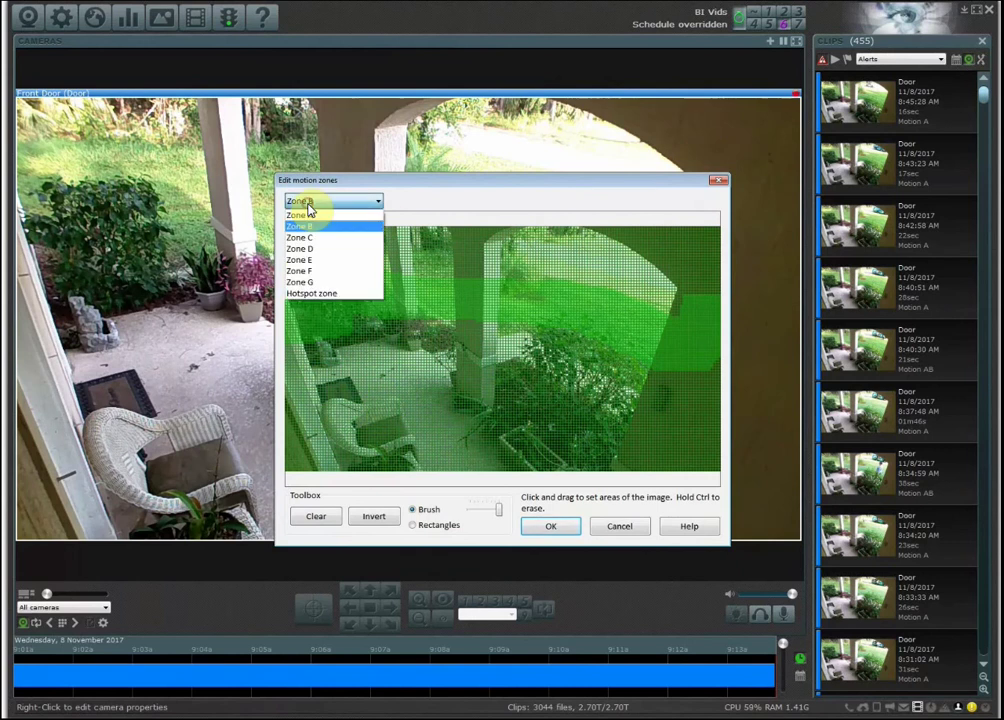
left_click(309, 205)
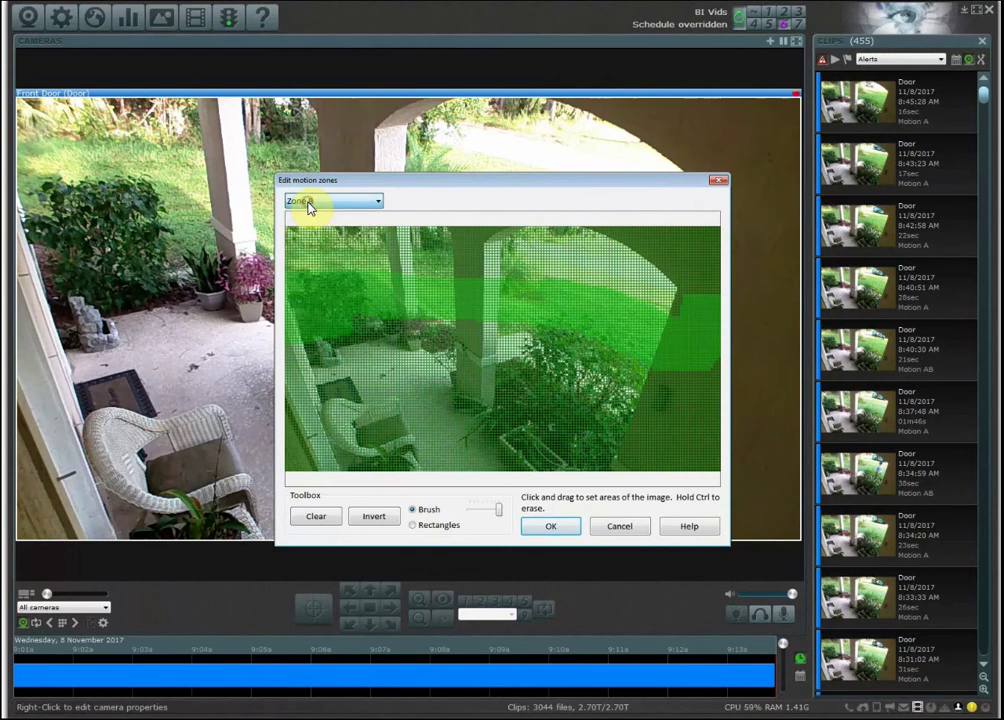
left_click(549, 526)
Confirm the motion sensor settings, return to Alerts, and tick alert zones D through H.
left_click(560, 490)
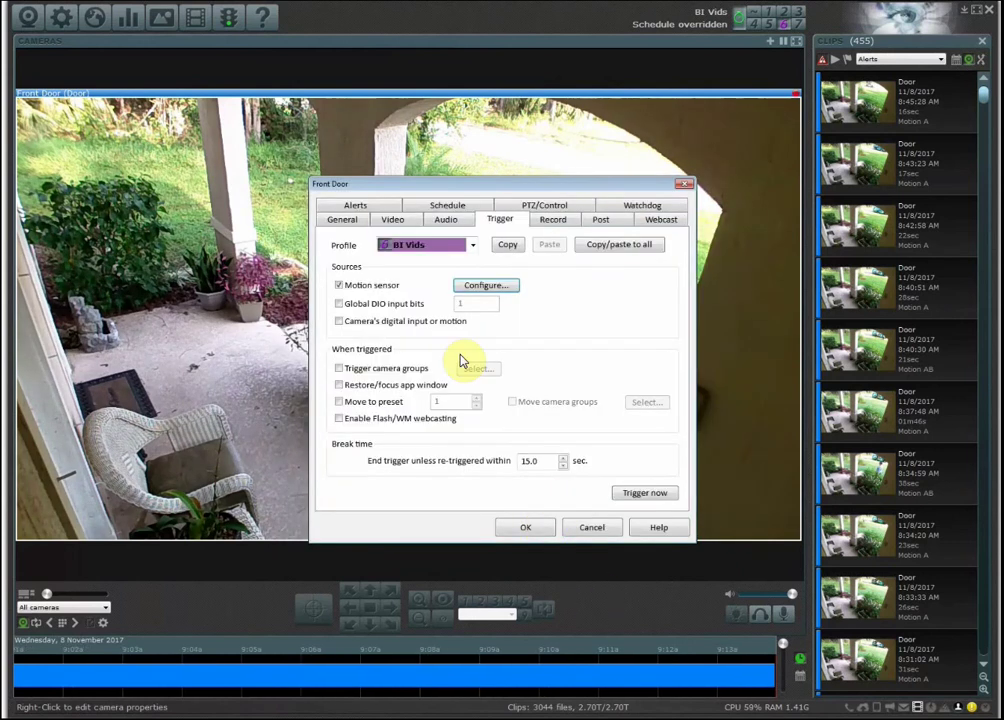
left_click(360, 206)
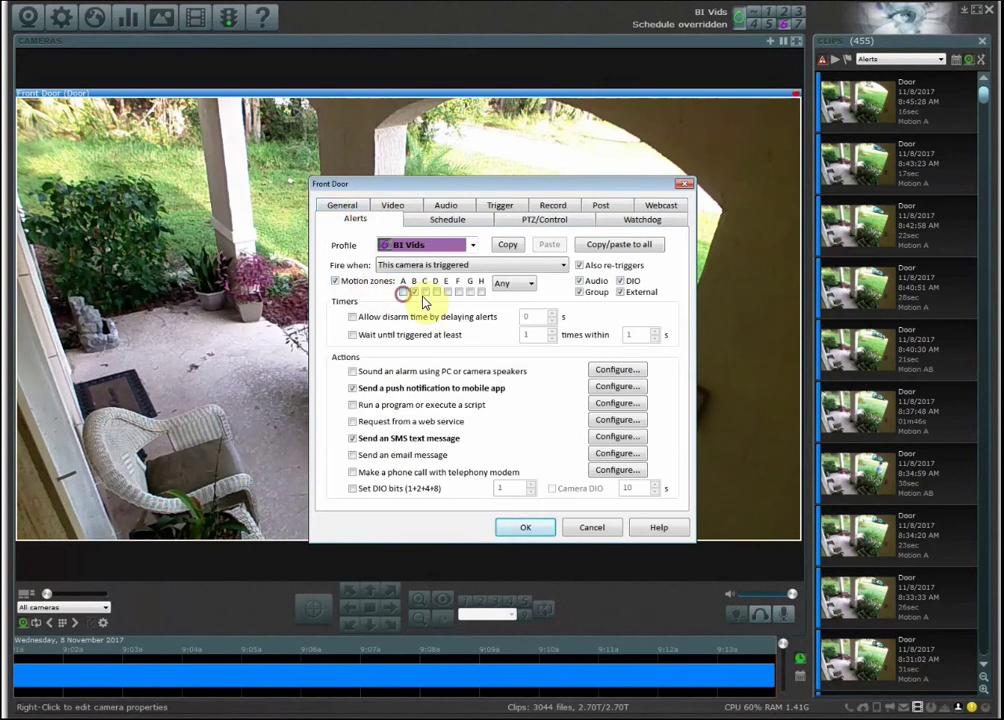
left_click(436, 292)
left_click(447, 292)
left_click(458, 292)
left_click(469, 292)
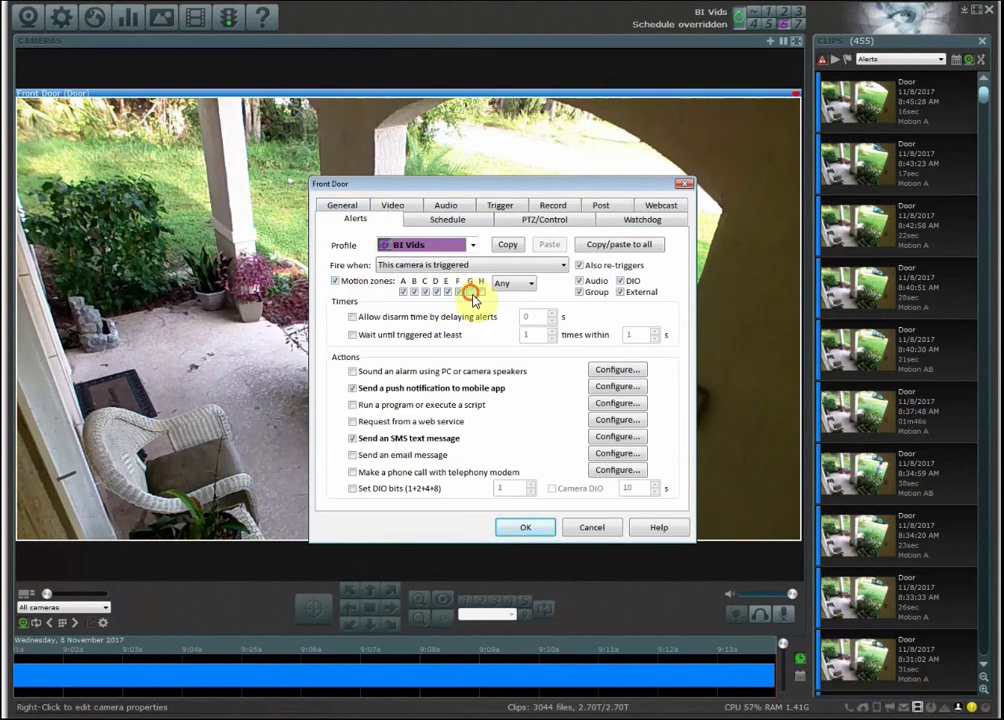
left_click(481, 292)
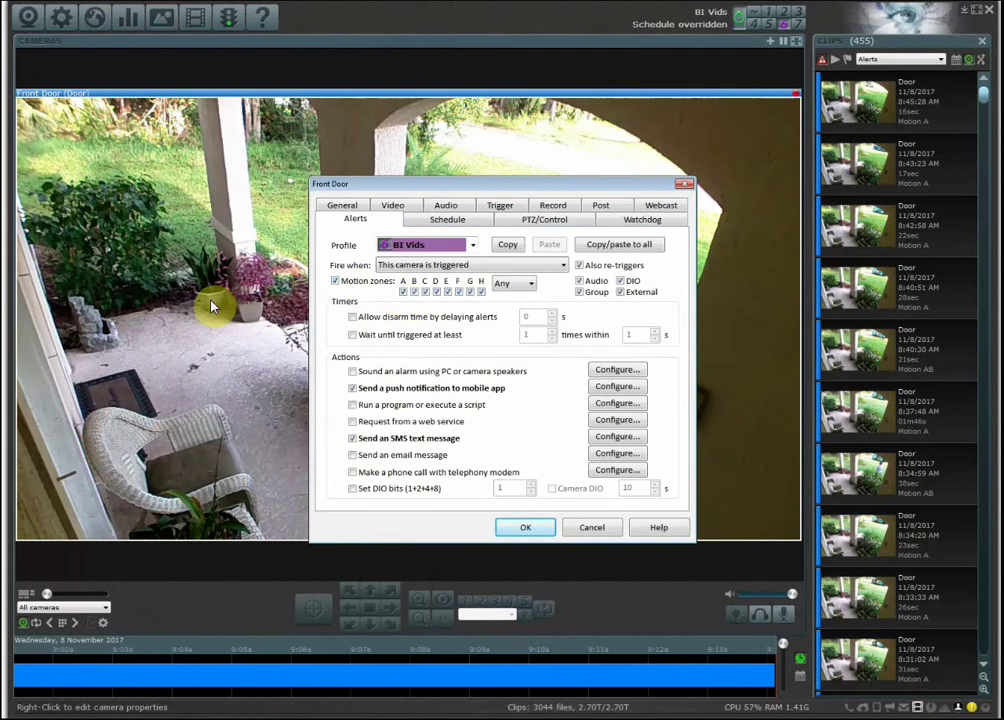
Untick zones A and C–H so only Zone B triggers Front Door alerts.
left_click(403, 291)
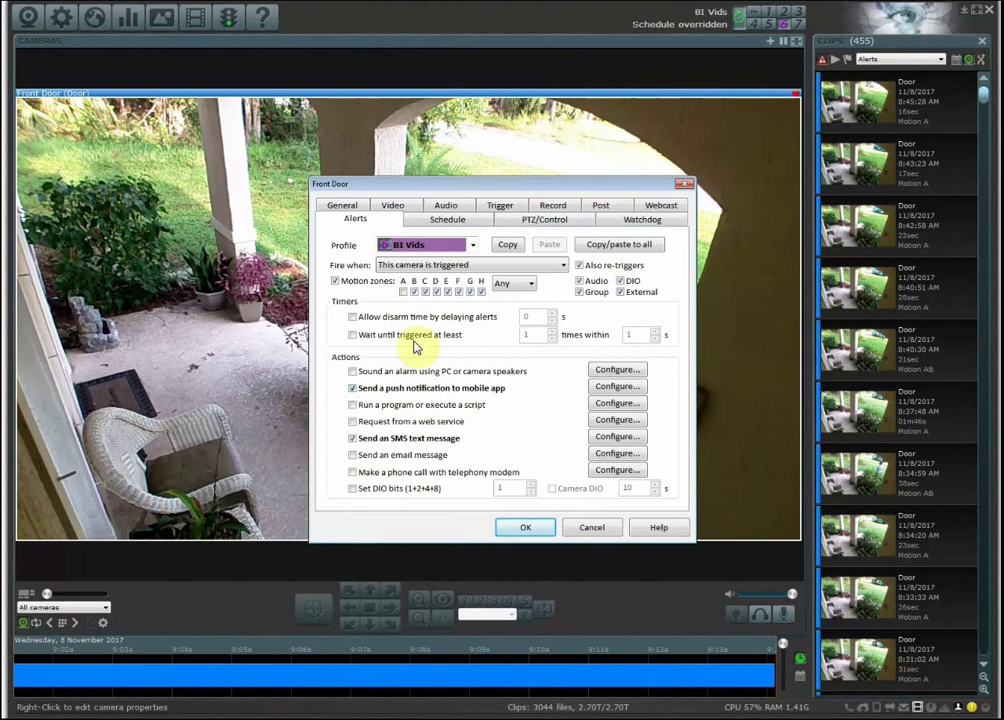
left_click(425, 291)
left_click(436, 291)
left_click(447, 291)
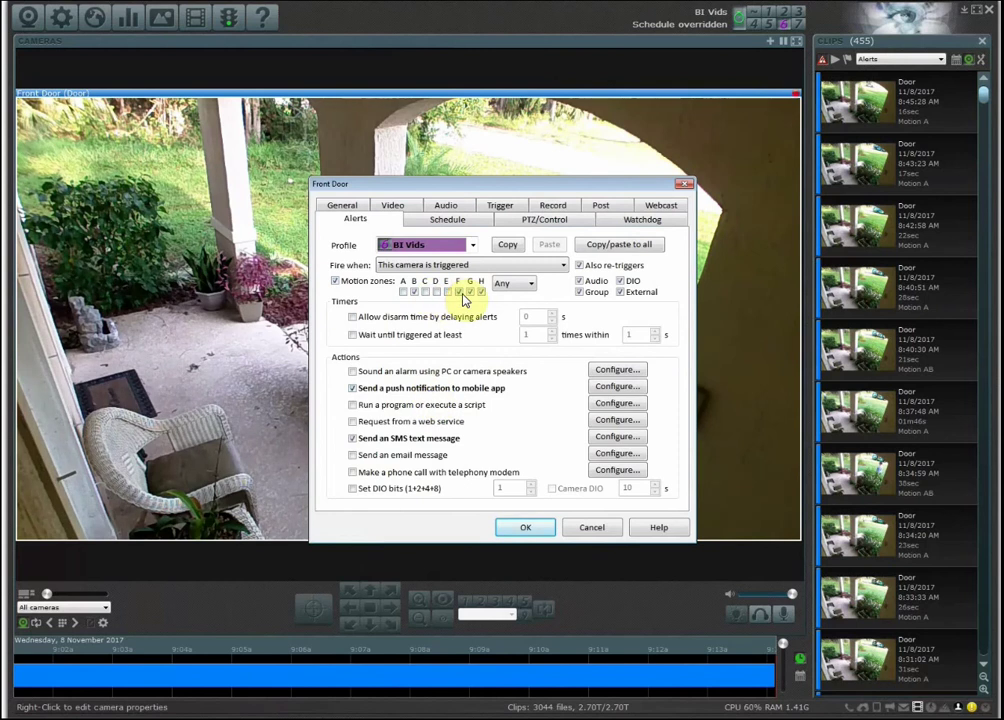
left_click(458, 291)
left_click(469, 291)
left_click(480, 291)
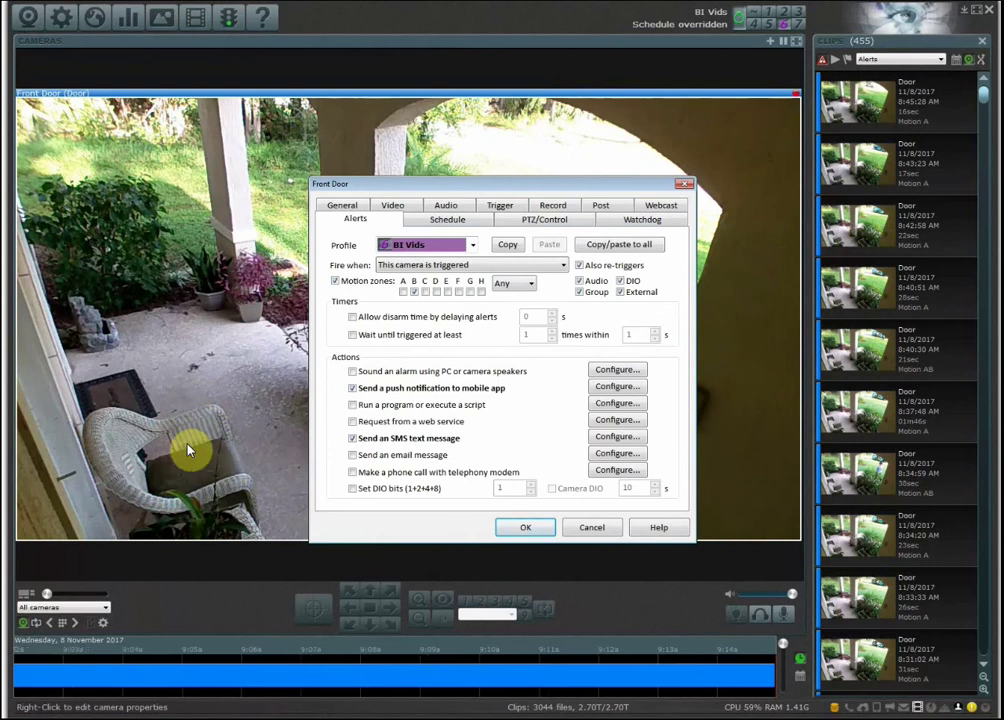
left_click(605, 267)
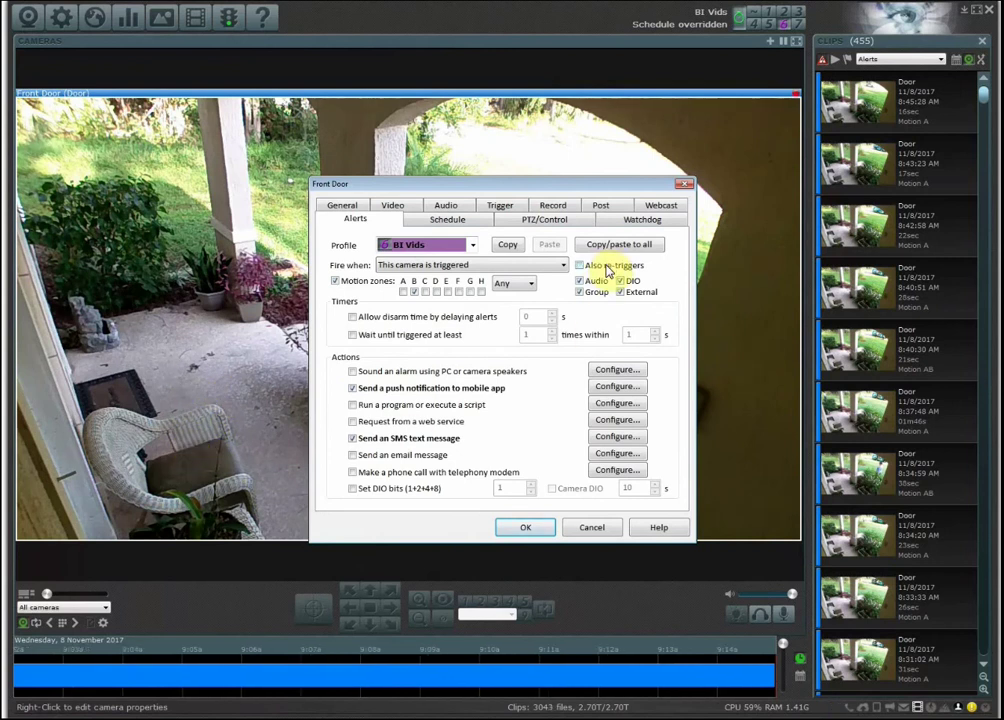
left_click(607, 268)
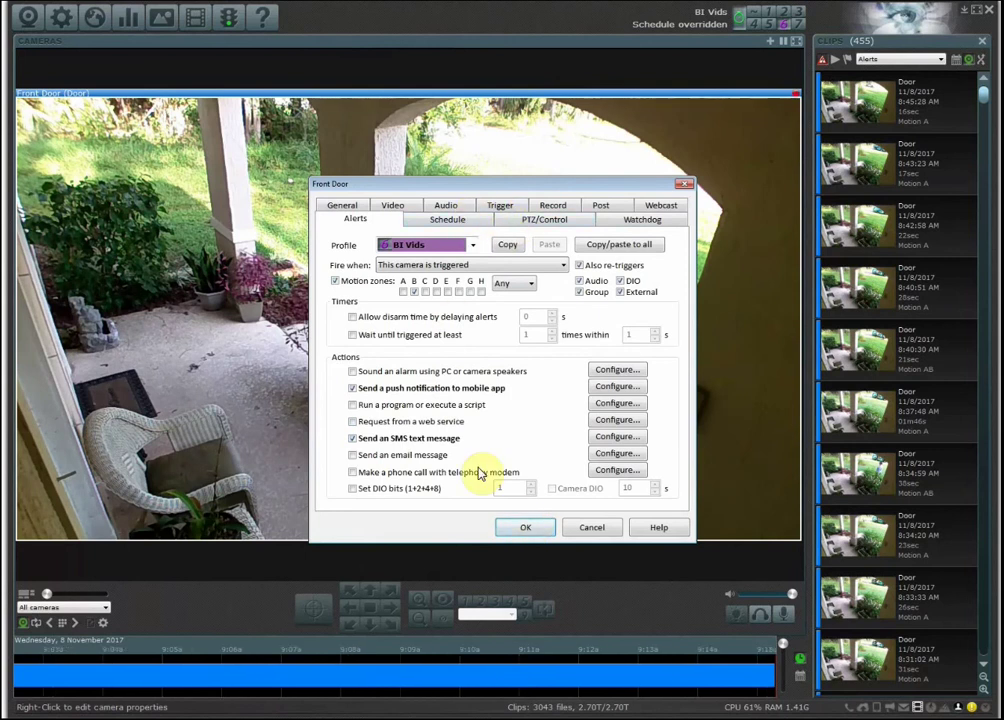
Save the Front Door camera settings and bring up the Back camera's trigger properties.
left_click(538, 528)
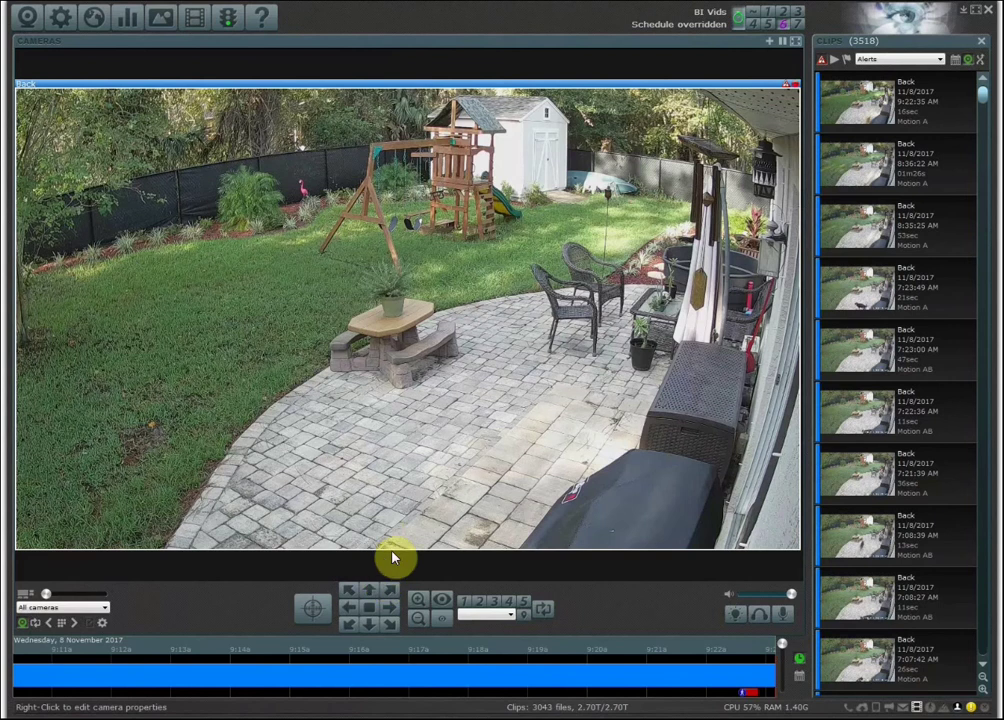
right_click(238, 243)
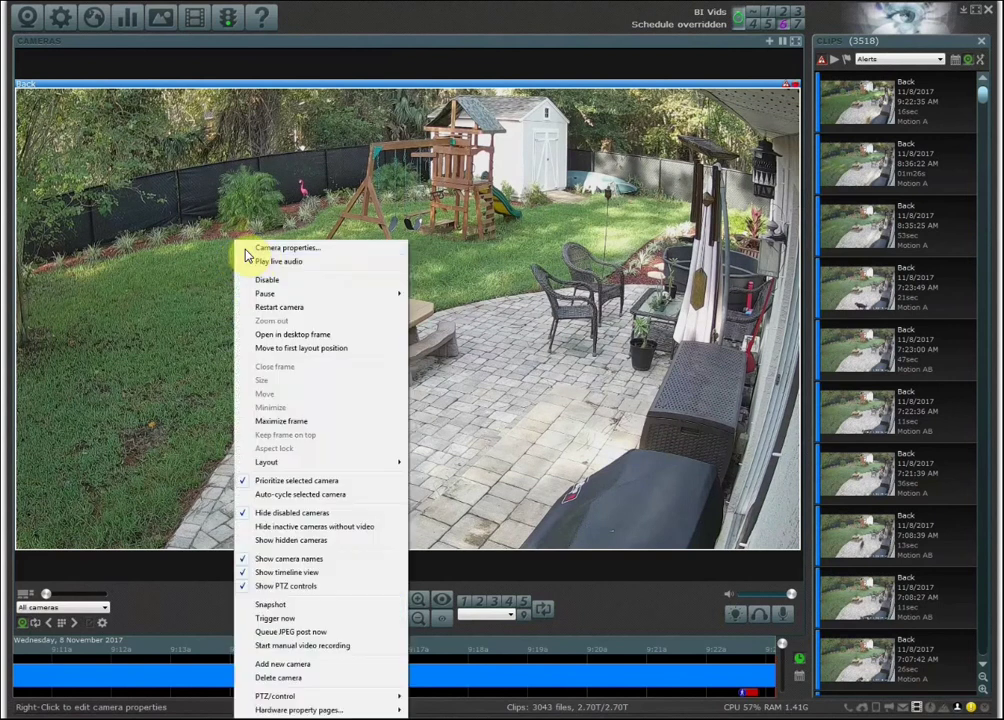
left_click(252, 248)
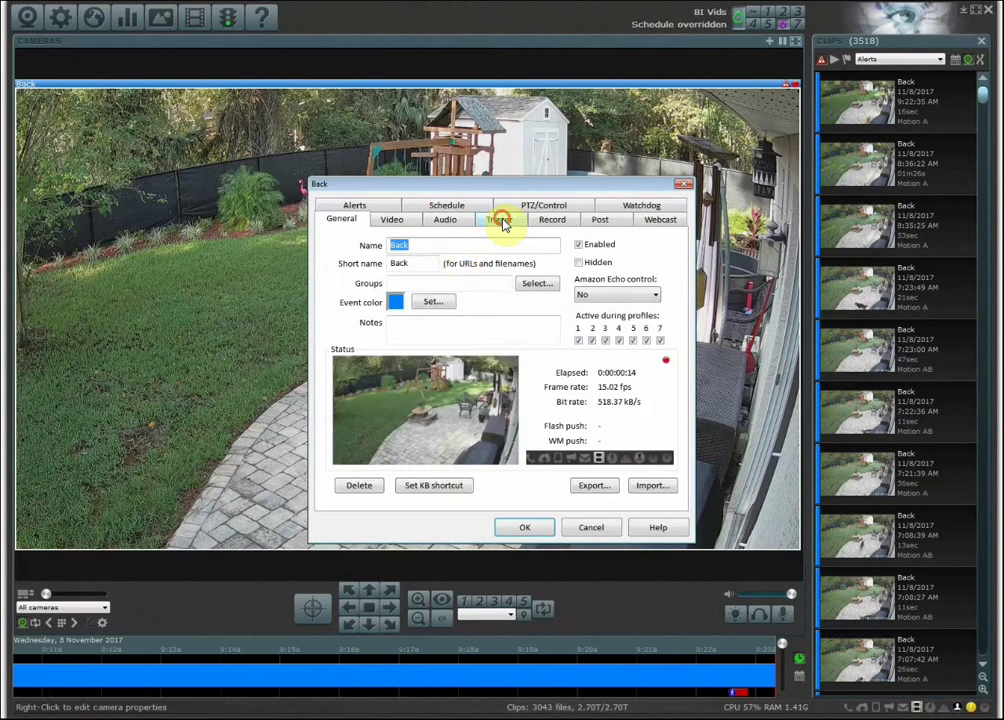
left_click(499, 219)
Give the Back camera's motion sensor minimum object size 763 and a 2-second minimum duration.
left_click(487, 289)
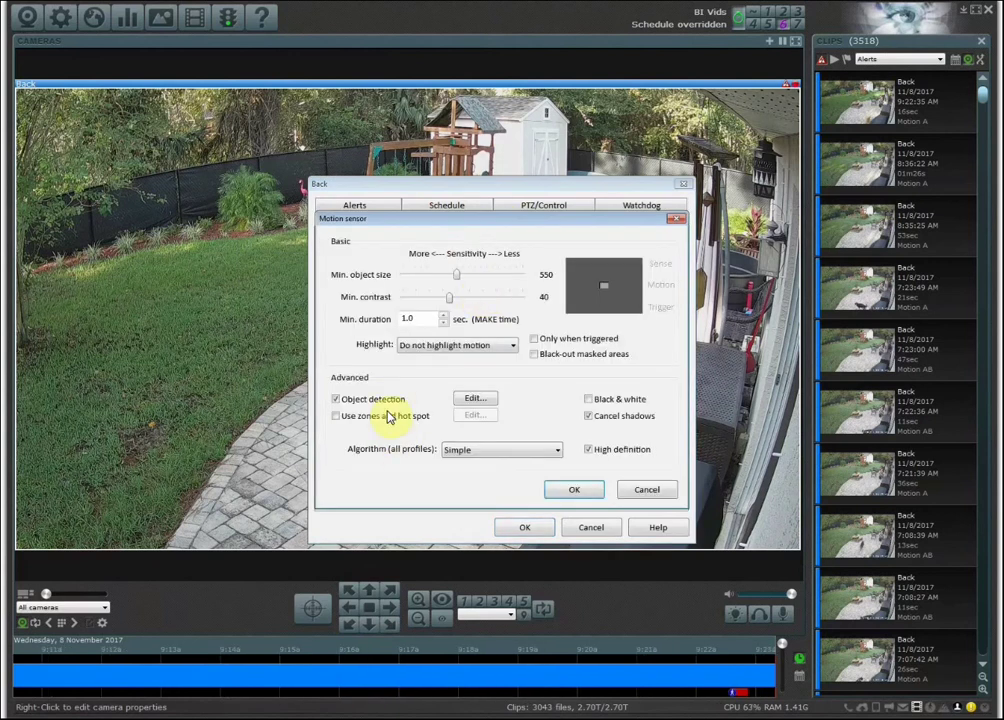
left_click(472, 416)
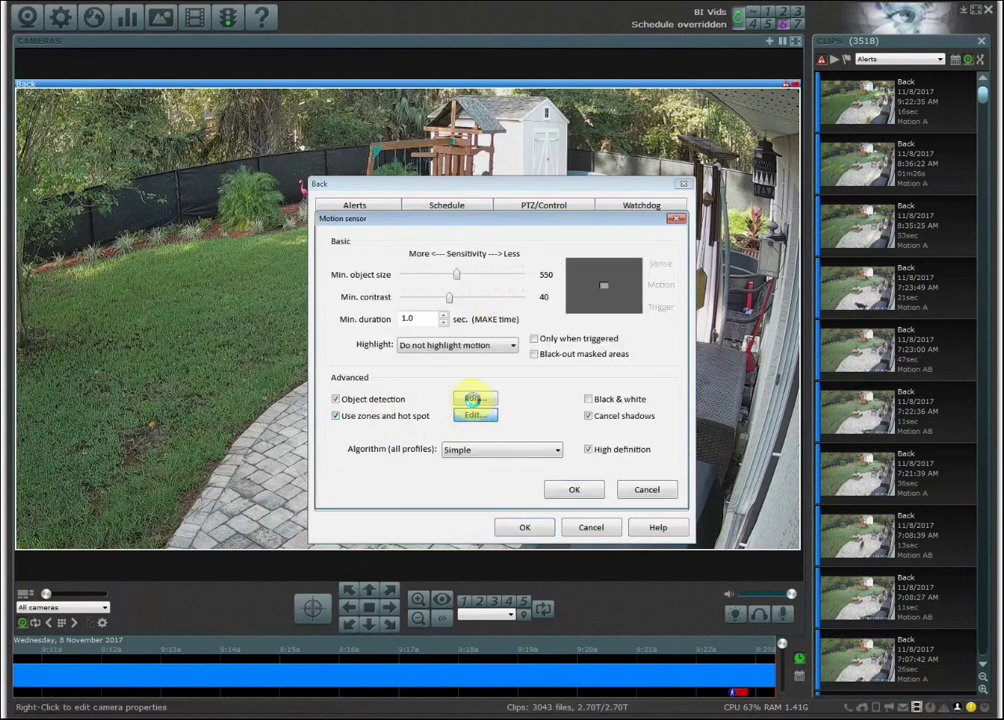
left_click(622, 526)
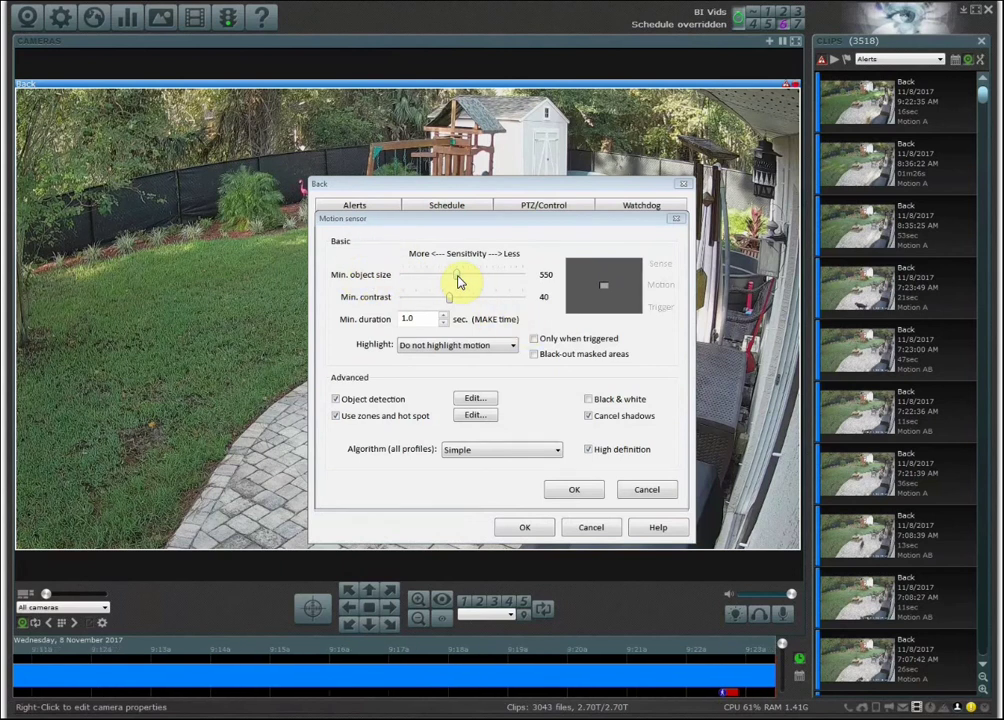
left_click_drag(459, 278, 381, 320)
type("2")
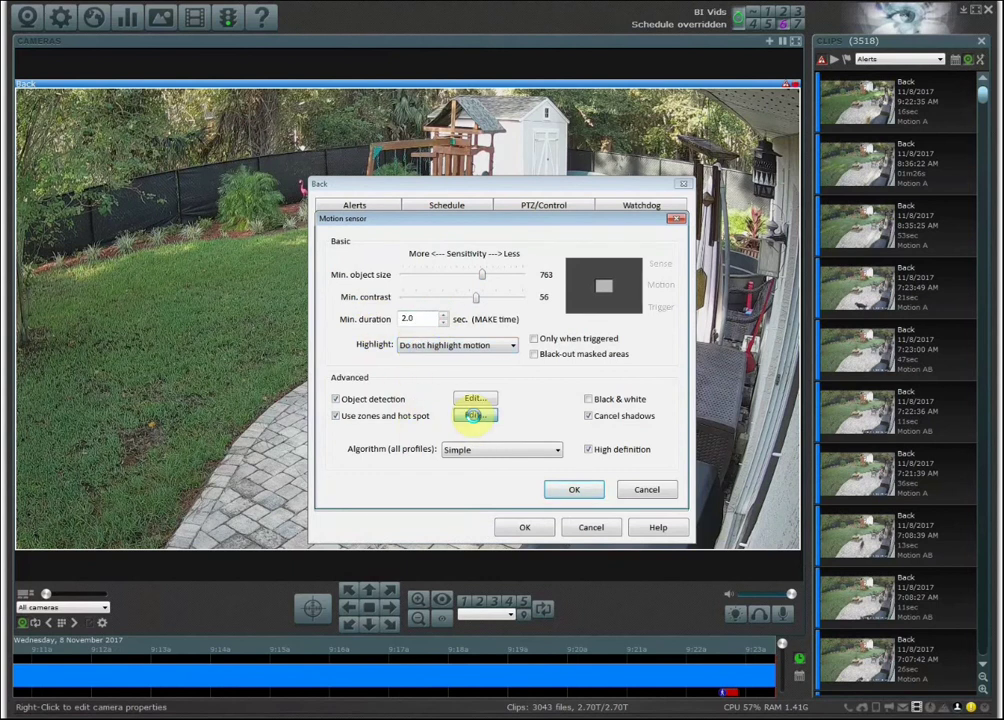
Draw a small Hotspot zone rectangle over the shed near the top-centre of the Back camera image.
left_click(475, 417)
left_click(340, 201)
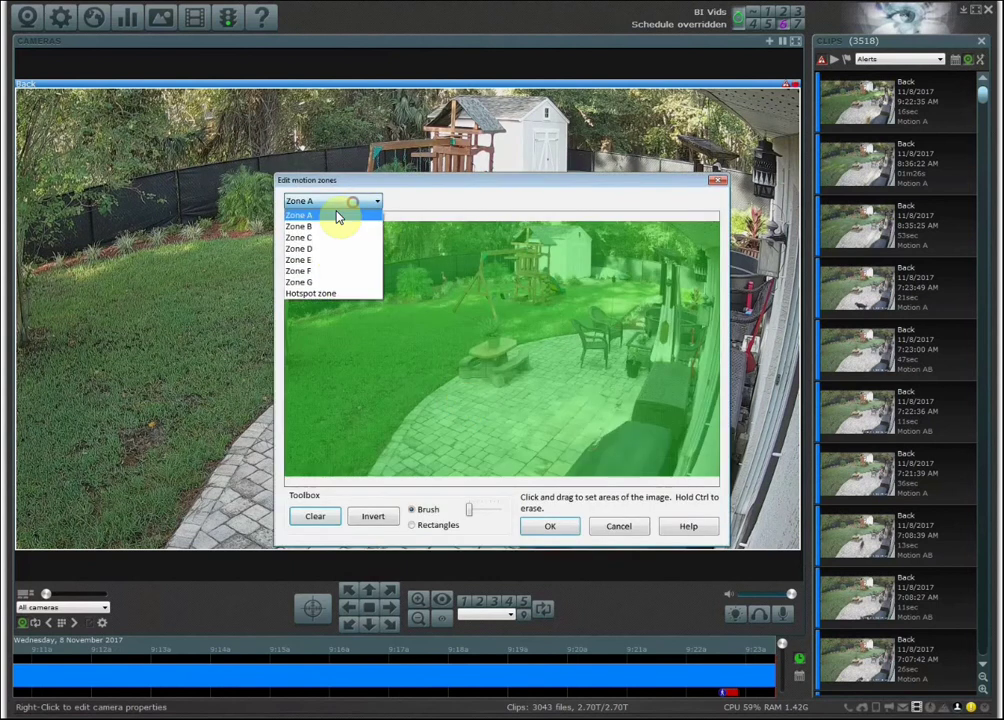
left_click(324, 292)
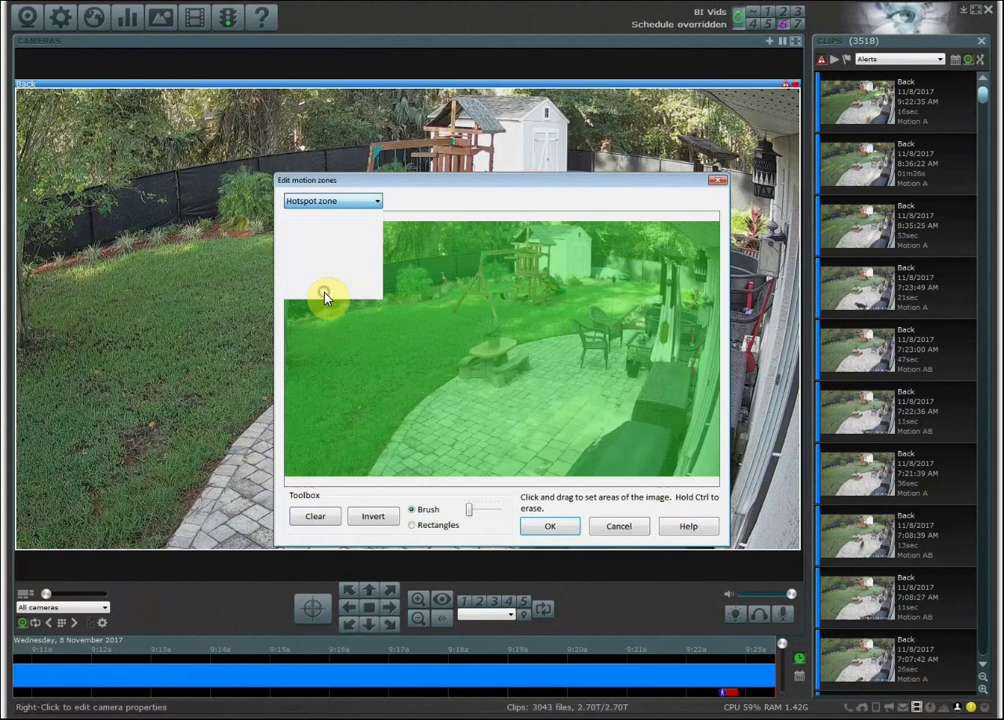
left_click(411, 526)
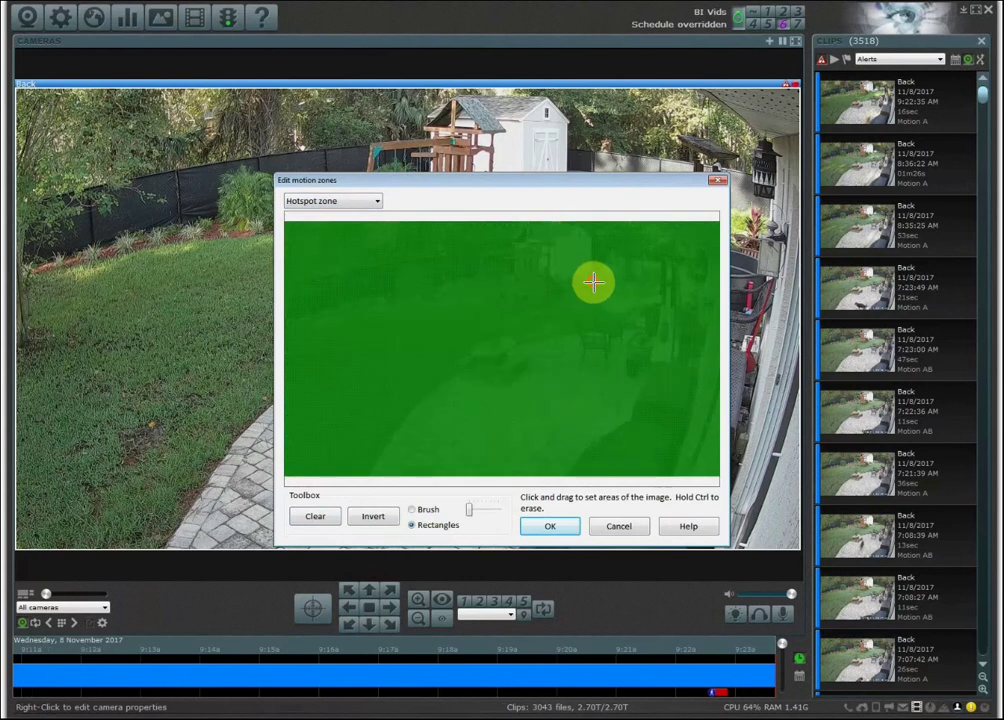
mouse_move(556, 238)
left_mouse_down()
mouse_move(592, 281)
mouse_move(572, 244)
mouse_move(587, 269)
left_mouse_up()
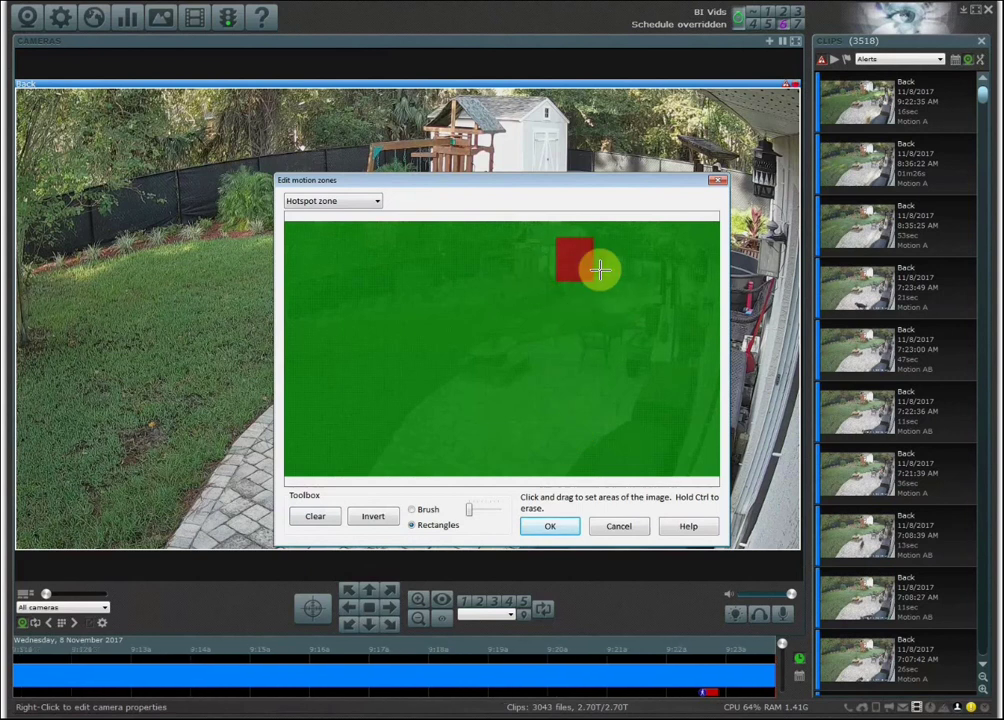
left_click_drag(586, 242, 549, 258)
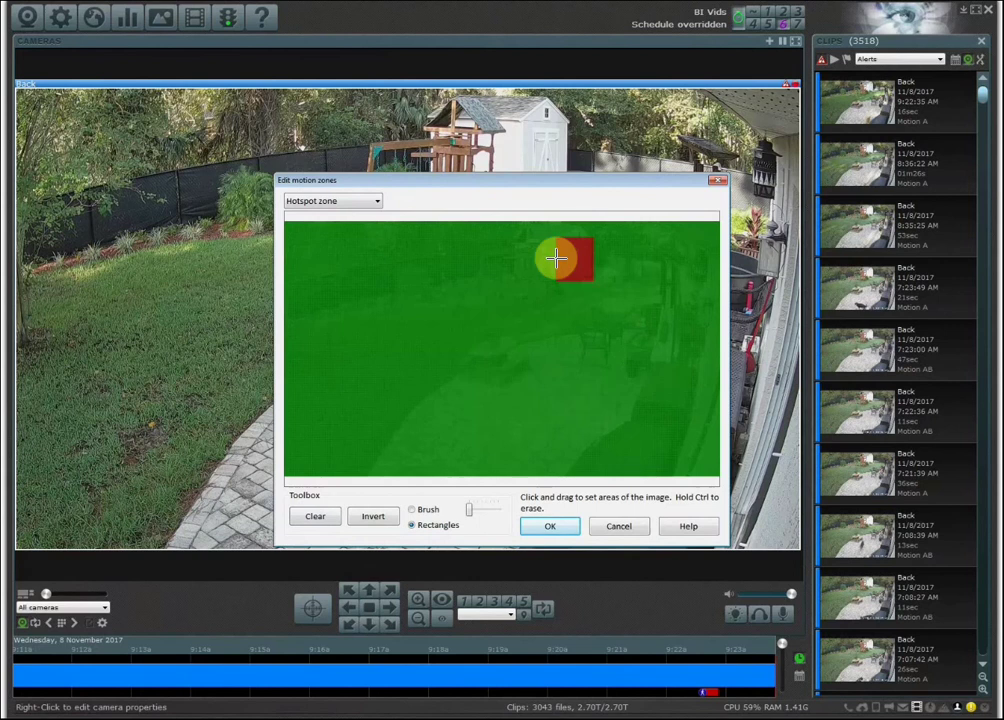
left_click(541, 528)
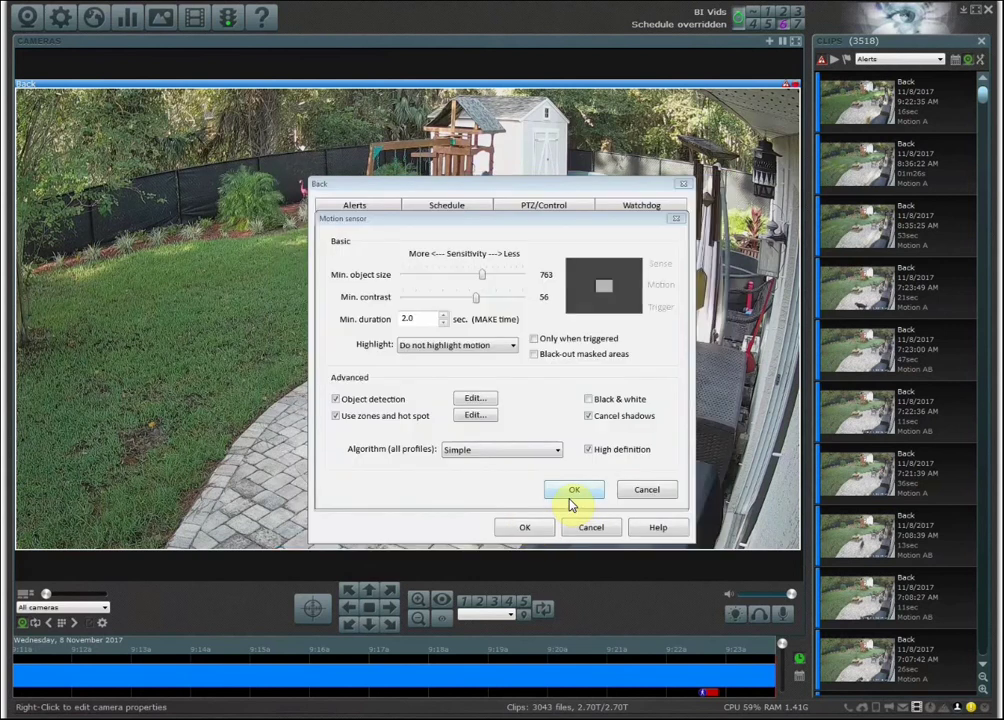